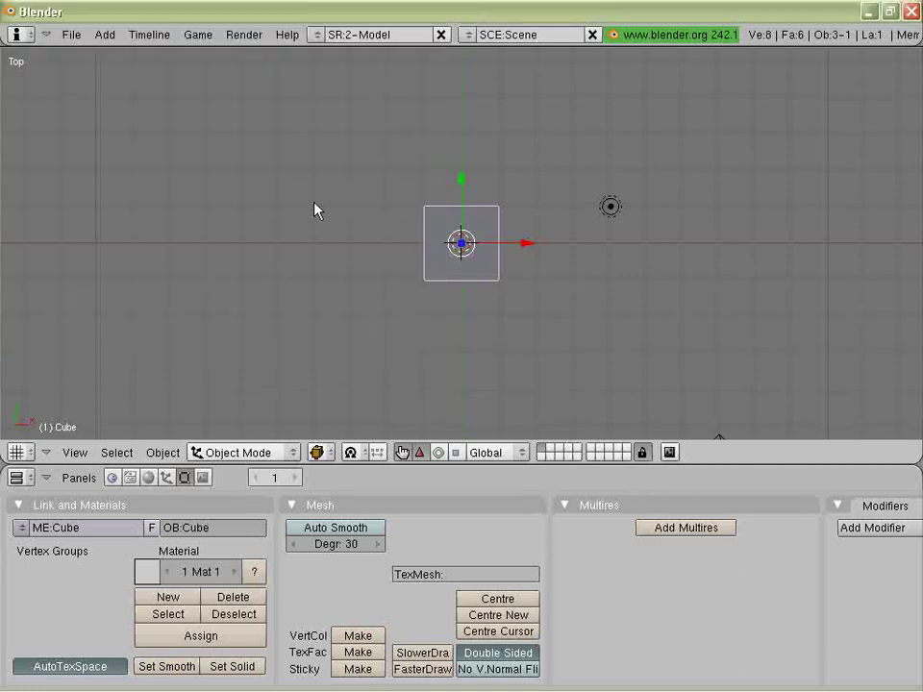
Step: Delete the default cube and add a UV sphere with 32 segments and 32 rings
key("x")
key("Return")
key("space")
mouse_move(455, 238)
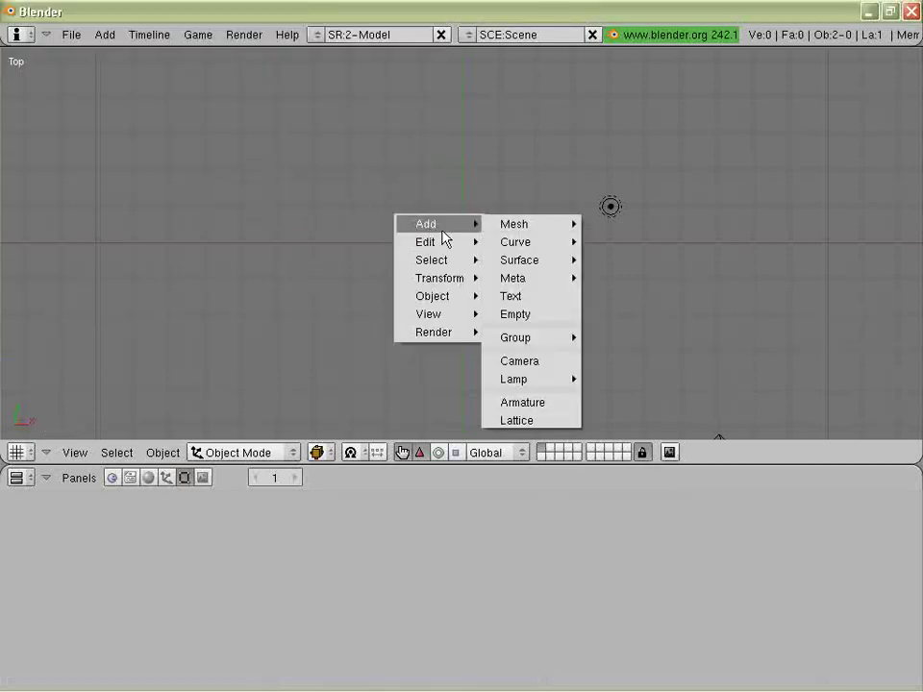
mouse_move(535, 227)
left_click(622, 279)
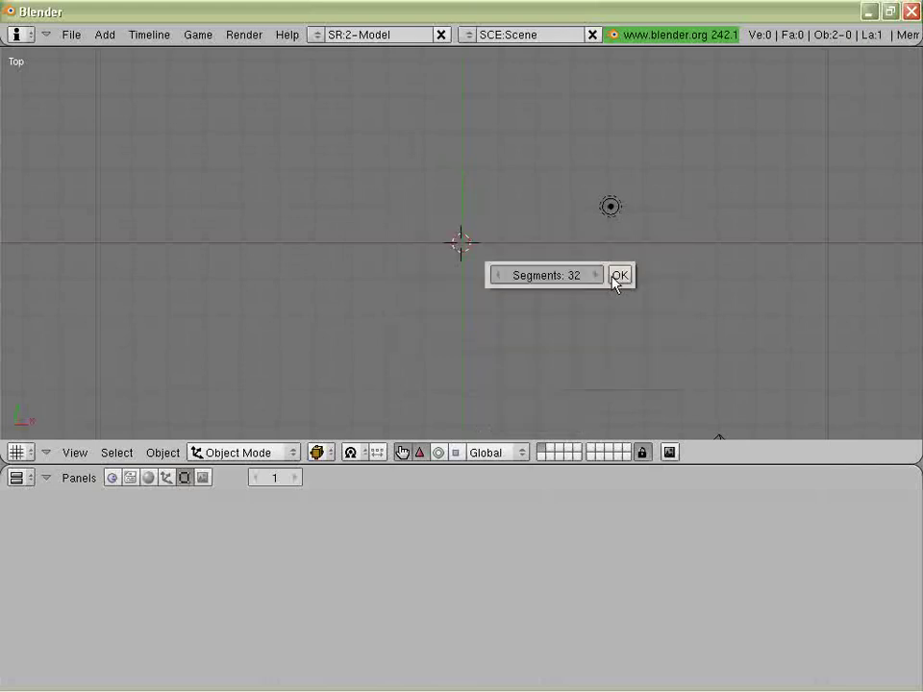
left_click(618, 276)
left_click(616, 277)
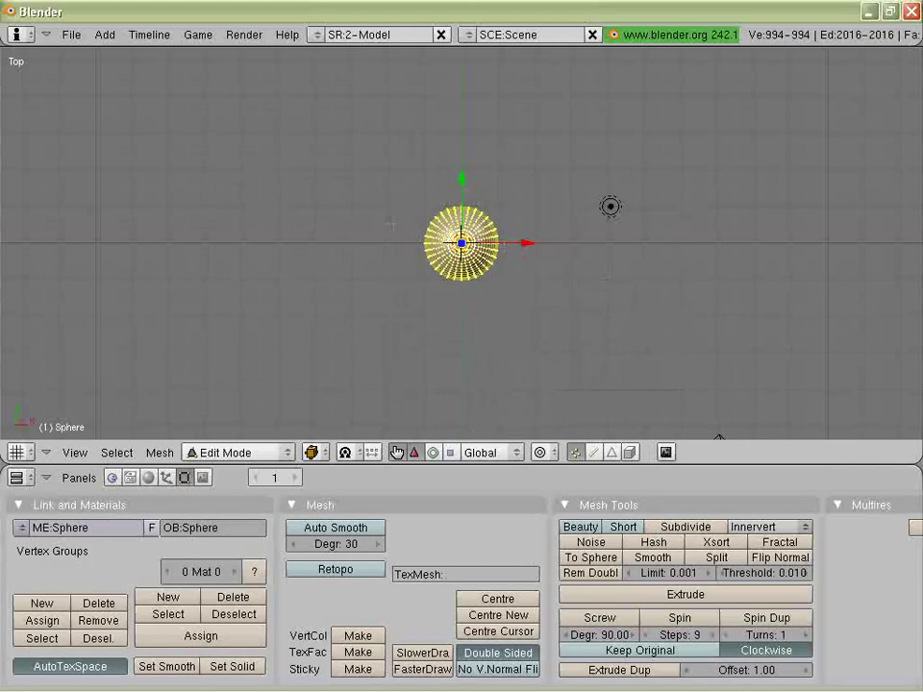
scroll(461, 243, "up", 9)
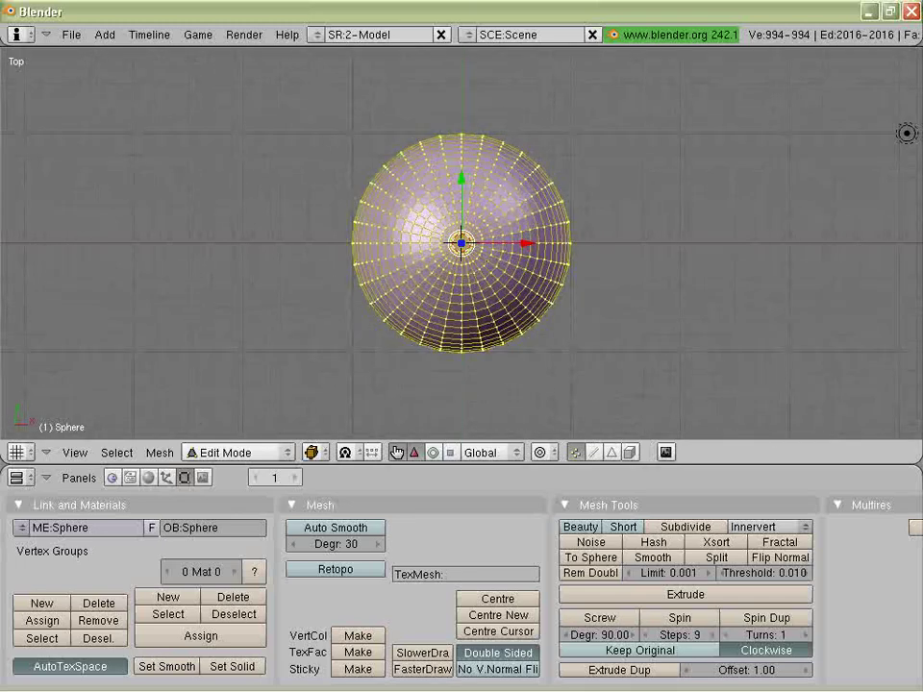
scroll(462, 244, "down", 3)
scroll(461, 243, "down", 2)
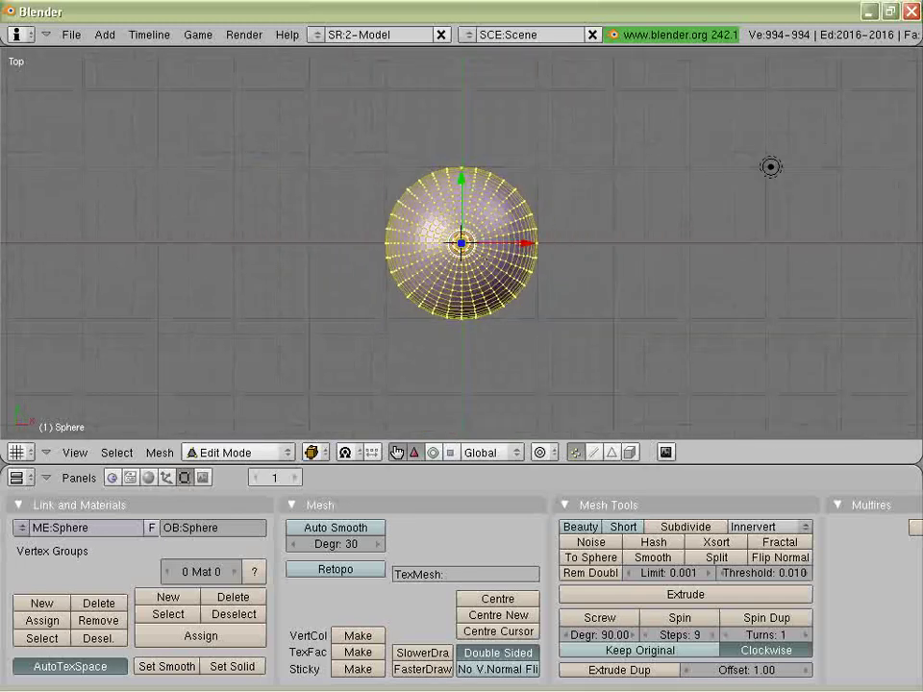
key("Tab")
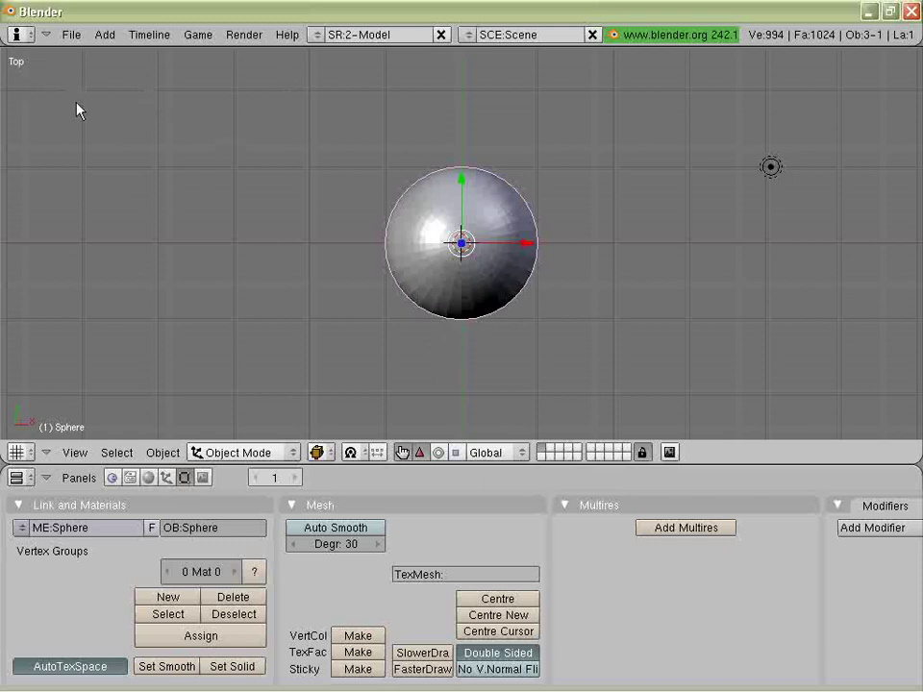
Step: Add a text object beside the sphere and change its string to 'Texttexttexttext'
key("KP_1")
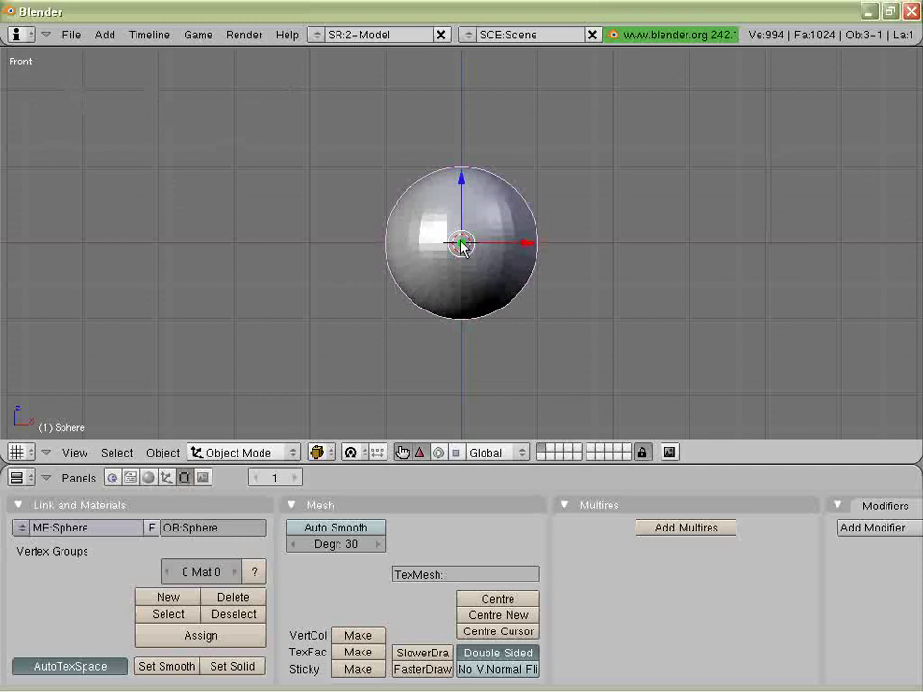
key("space")
left_click(547, 309)
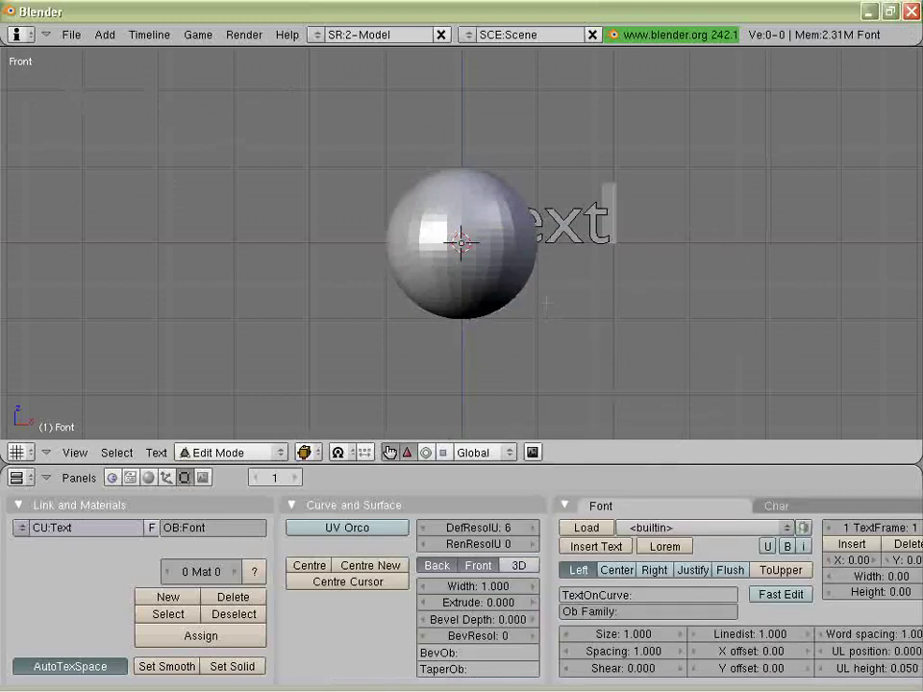
type("dfgsdfgsdfg")
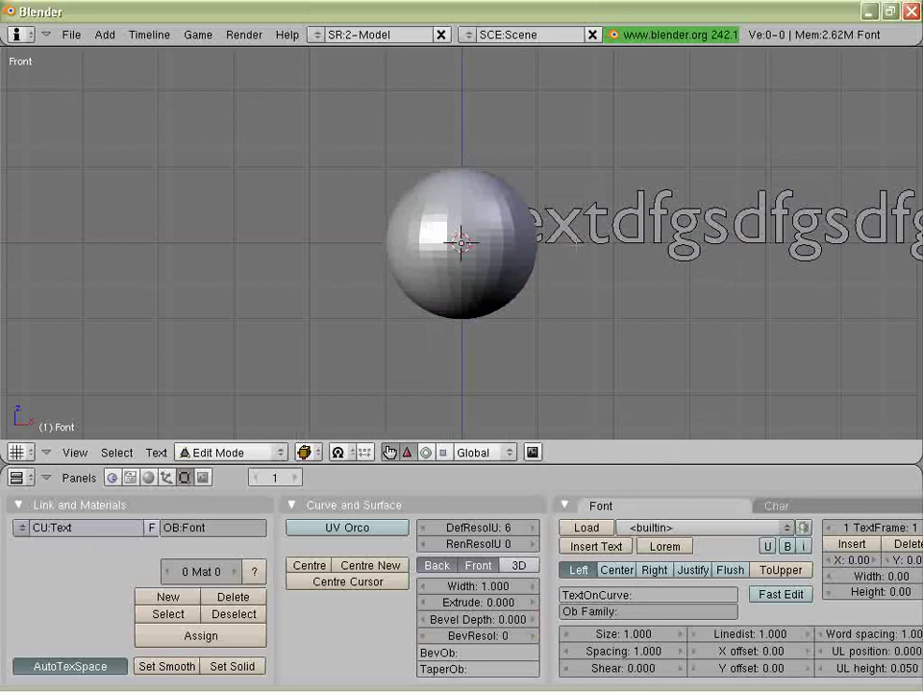
key("BackSpace")
key("BackSpace")
key("BackSpace")
key("BackSpace")
key("BackSpace")
key("BackSpace")
key("BackSpace")
key("BackSpace")
key("BackSpace")
key("BackSpace")
key("BackSpace")
key("BackSpace")
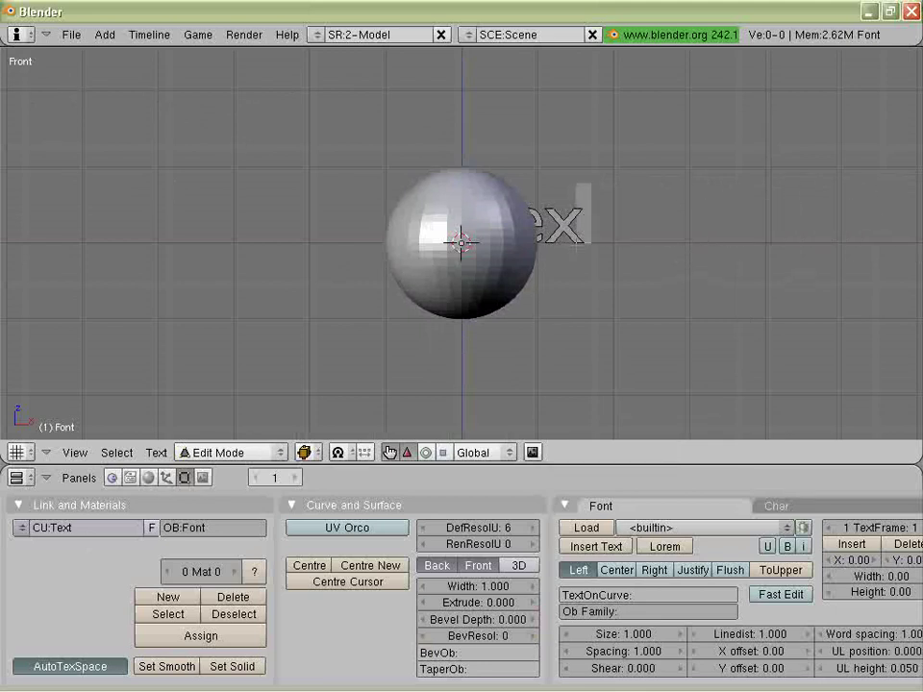
type("ttext")
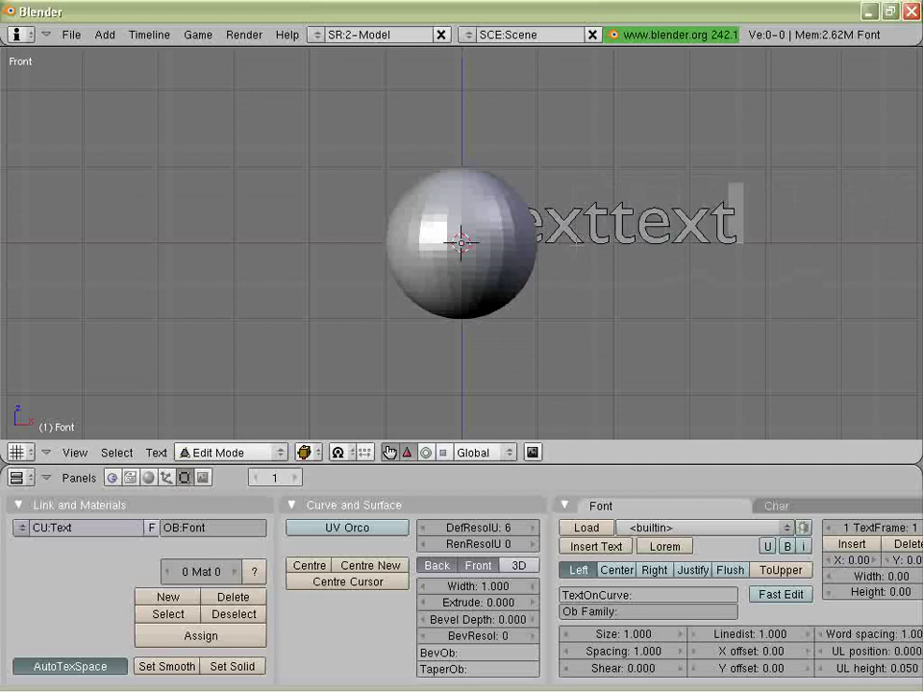
type("textt")
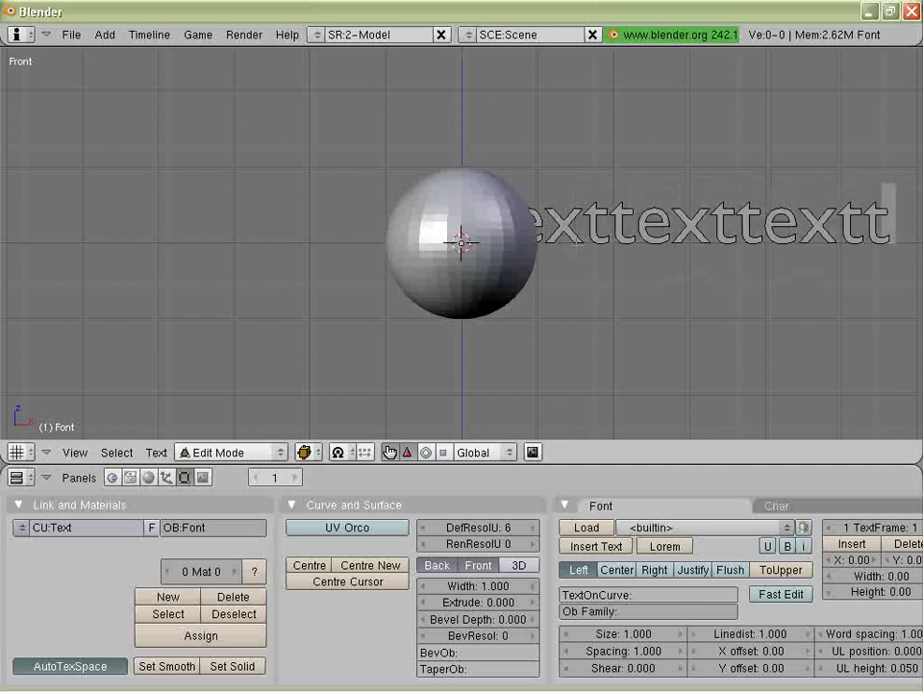
type("e")
scroll(461, 240, "down", 3)
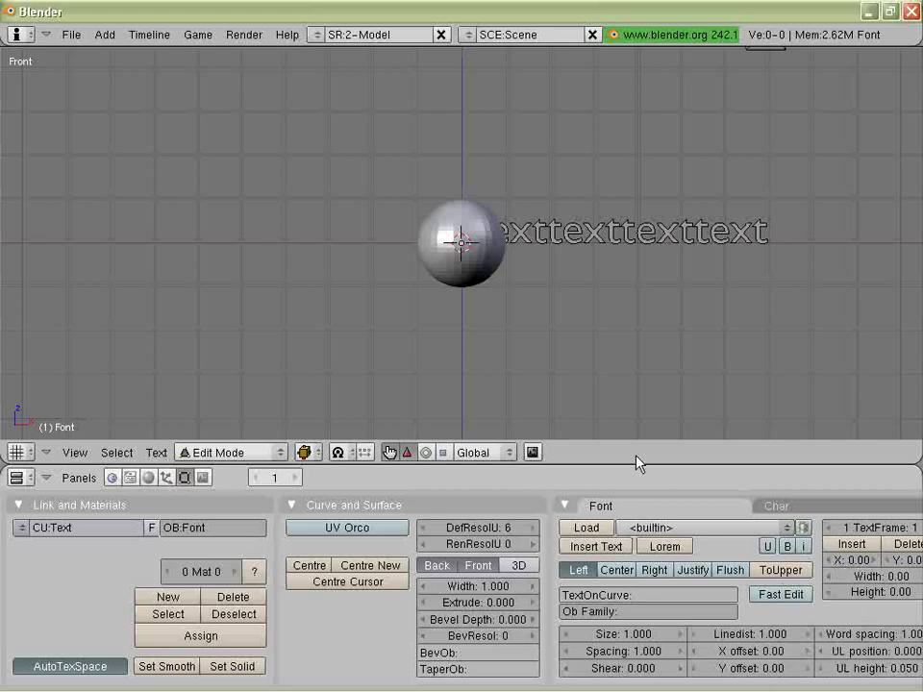
Step: Leave text editing and move the text object along the Y axis
key("Tab")
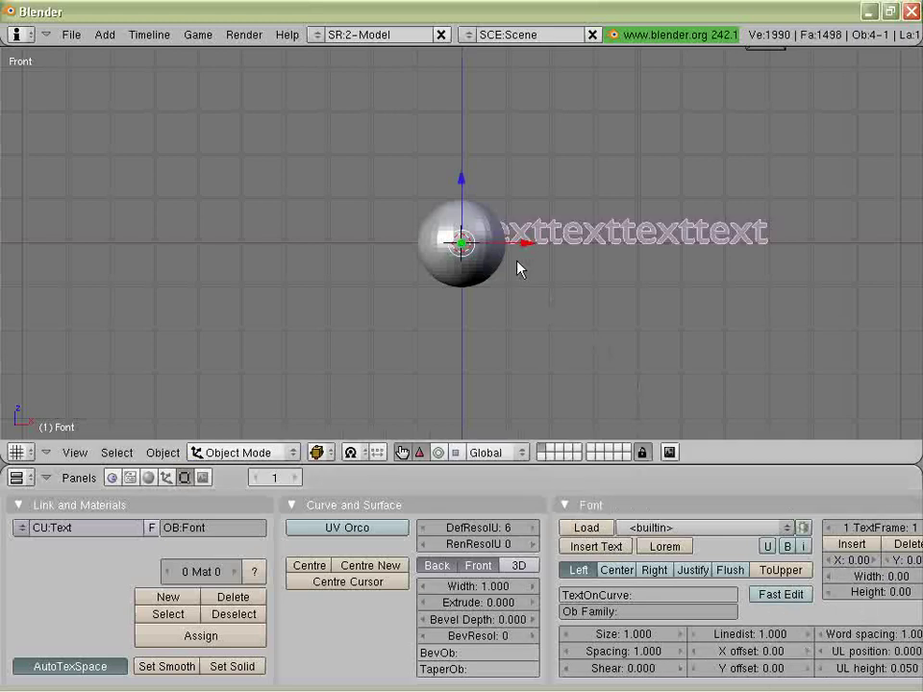
middle_click_drag(520, 258, 466, 216)
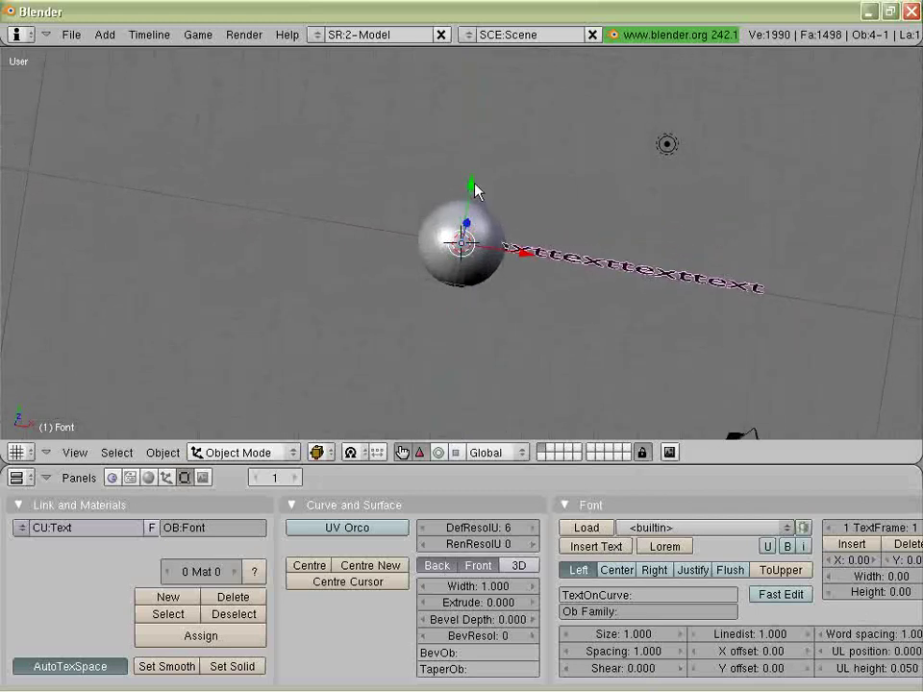
left_click_drag(474, 190, 423, 257)
middle_click_drag(537, 360, 525, 313)
Step: Set the text's Extrude depth to 0.200 in top view
key("KP_7")
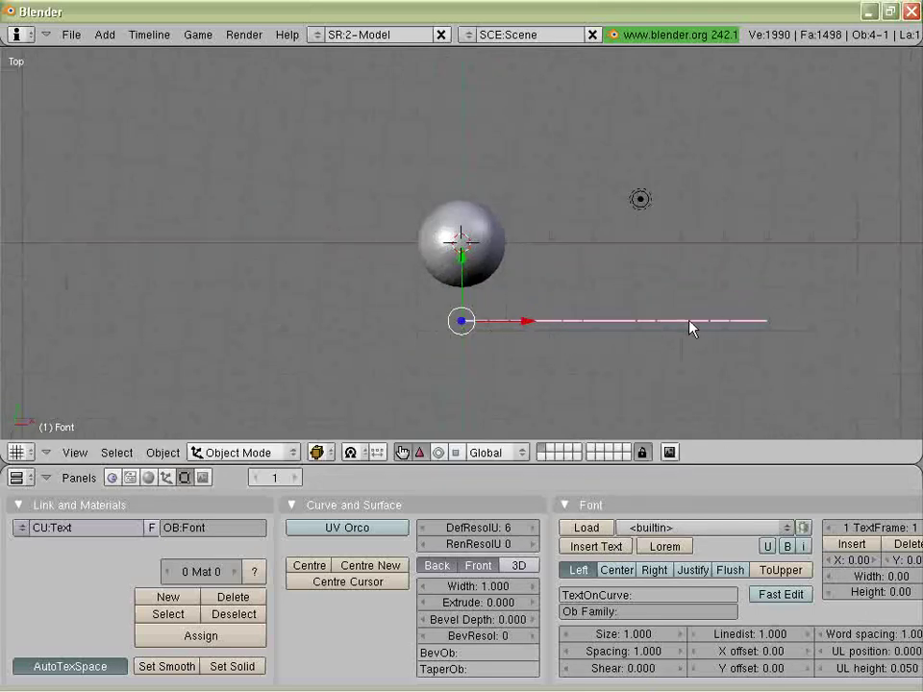
left_click(534, 603)
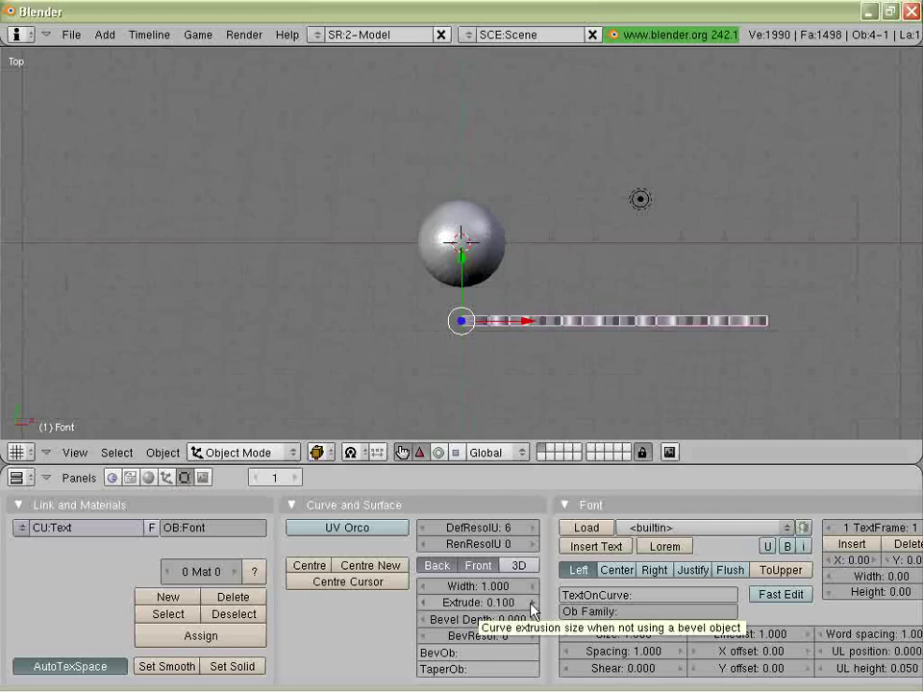
left_click(533, 603)
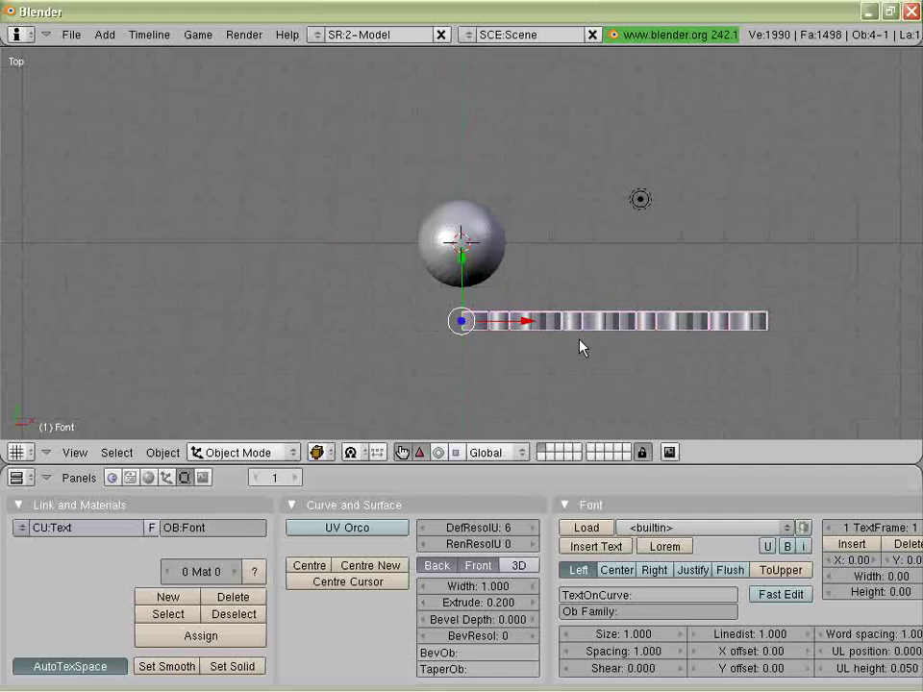
key("Tab")
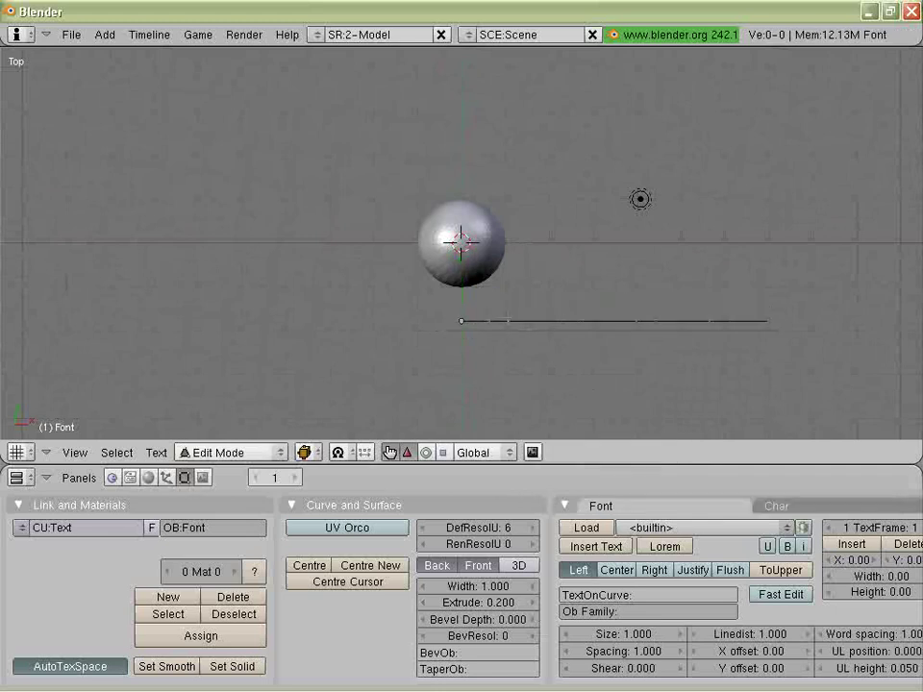
key("Tab")
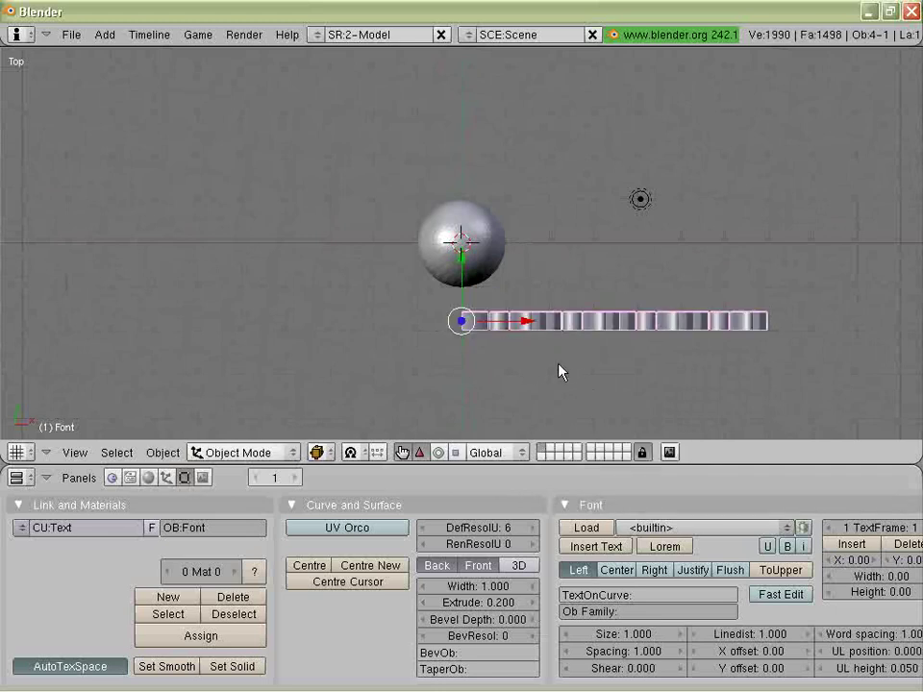
Step: Centre the text on its own origin with Centre New
middle_click_drag(596, 377, 494, 323)
key("KP_7")
key("KP_1")
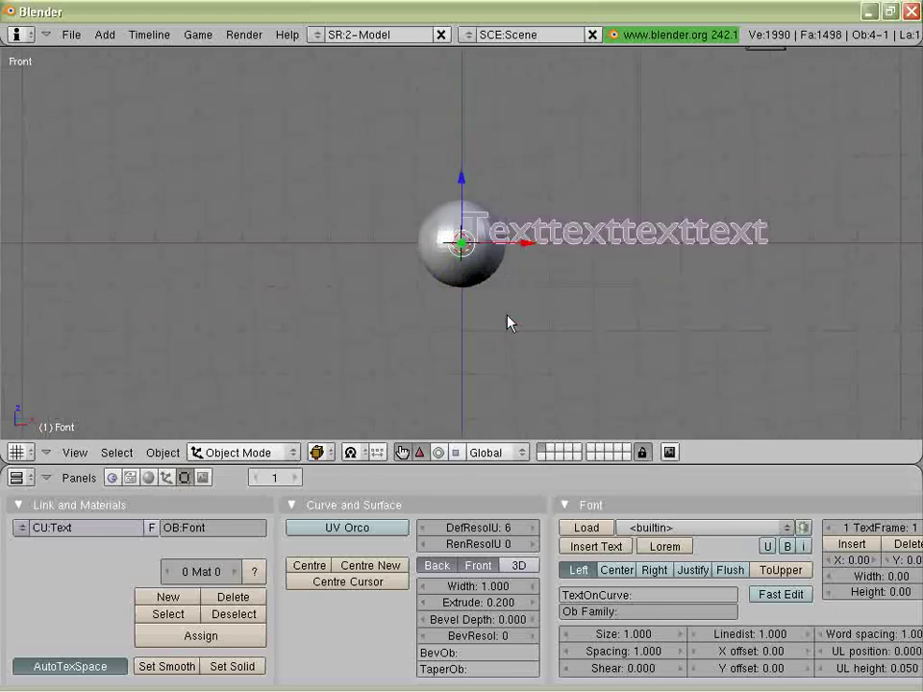
left_click(366, 567)
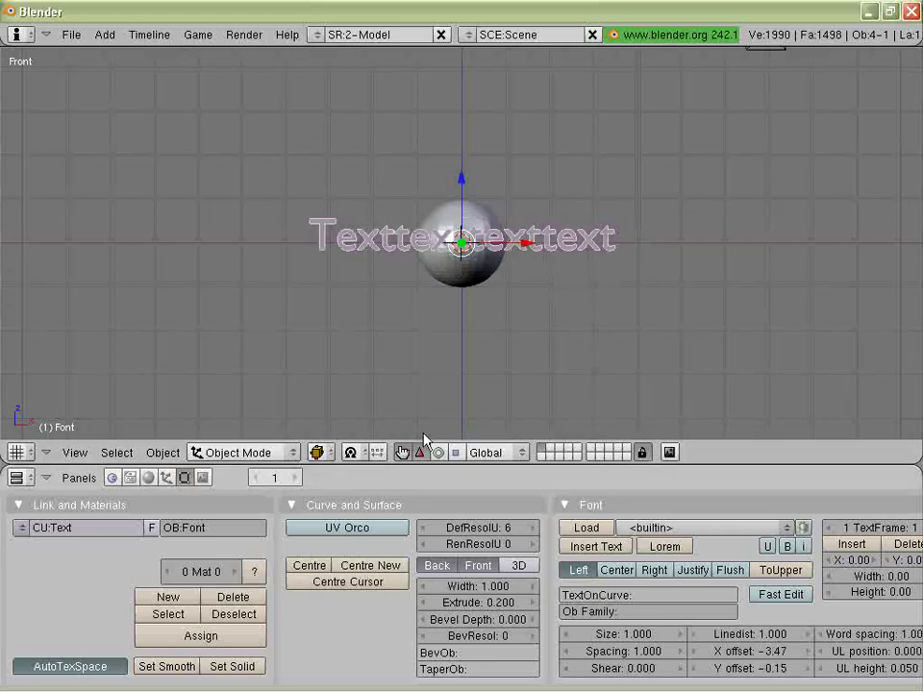
Step: In top view, move the text so it sits just below the sphere
middle_click_drag(470, 199, 466, 354)
key("KP_7")
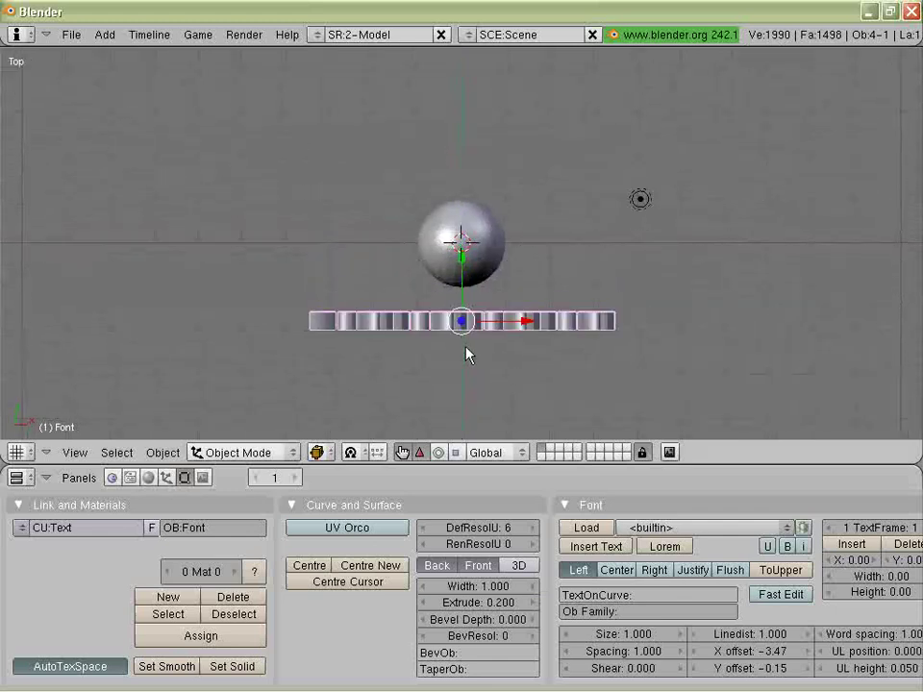
key("g")
left_click(472, 262)
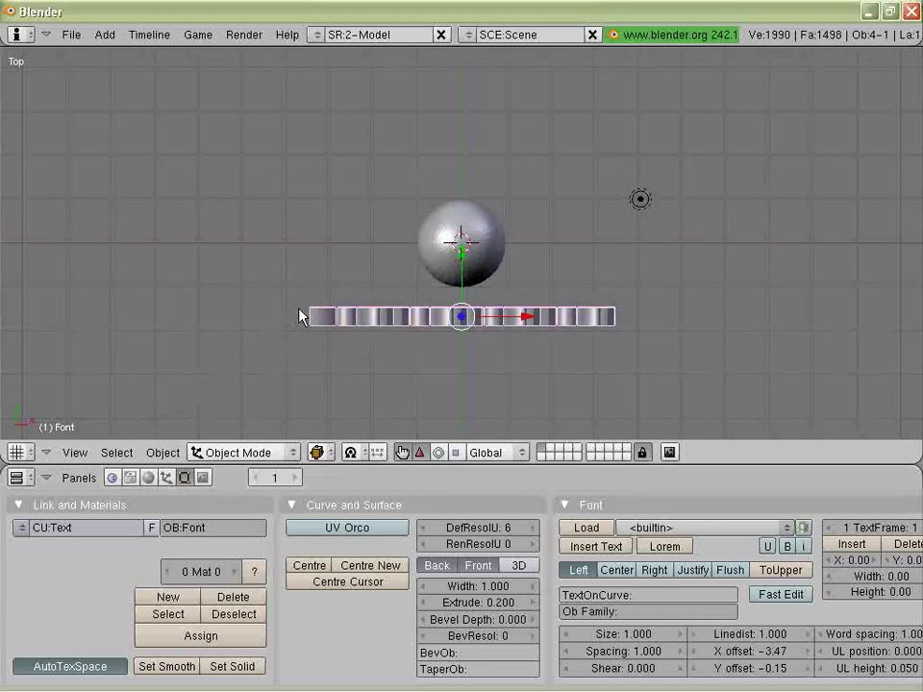
Step: Convert the text object into a mesh with Alt+C
left_click(163, 453)
key("alt+c")
left_click(467, 128)
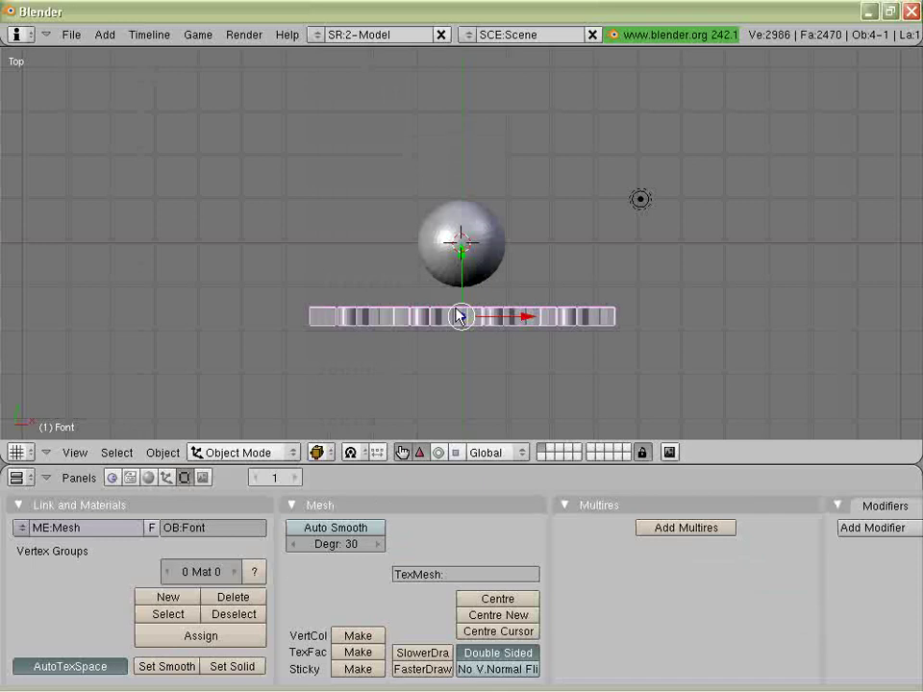
Step: Select all vertices of the text mesh and subdivide them once
key("Tab")
middle_click_drag(393, 244, 491, 236)
key("a")
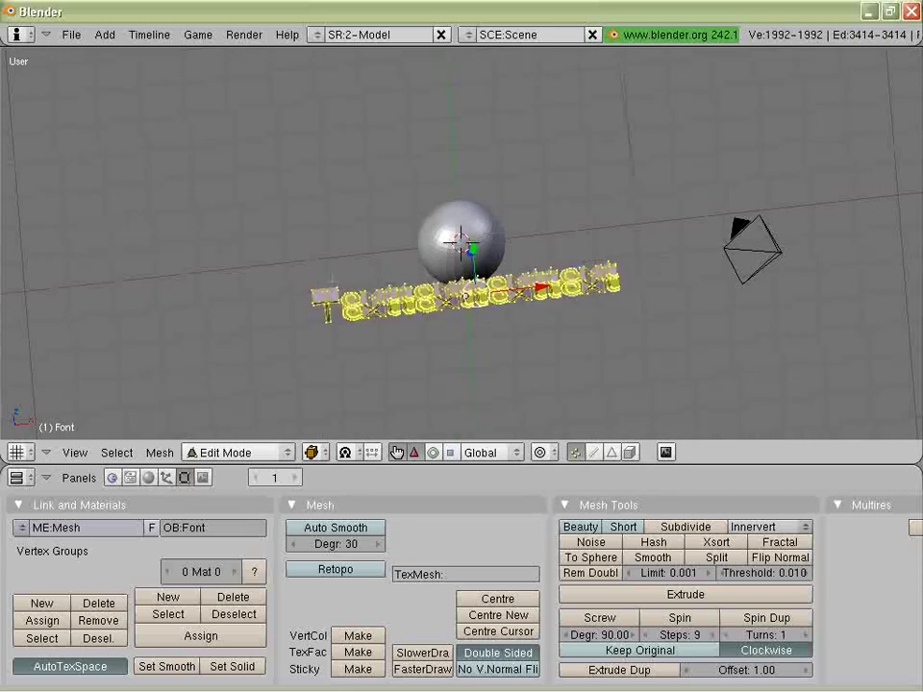
key("w")
key("Return")
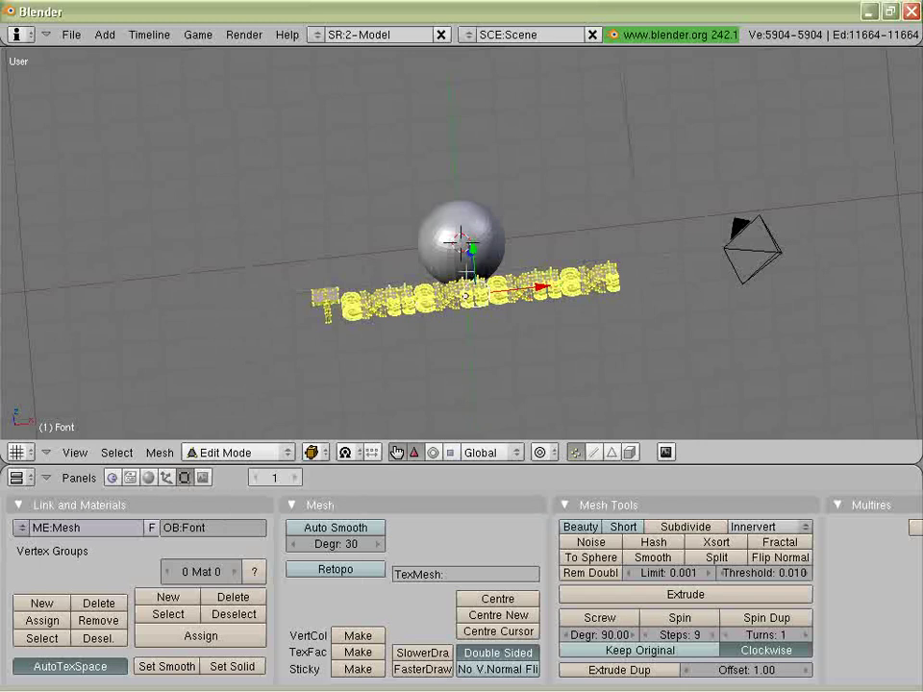
key("Tab")
key("KP_7")
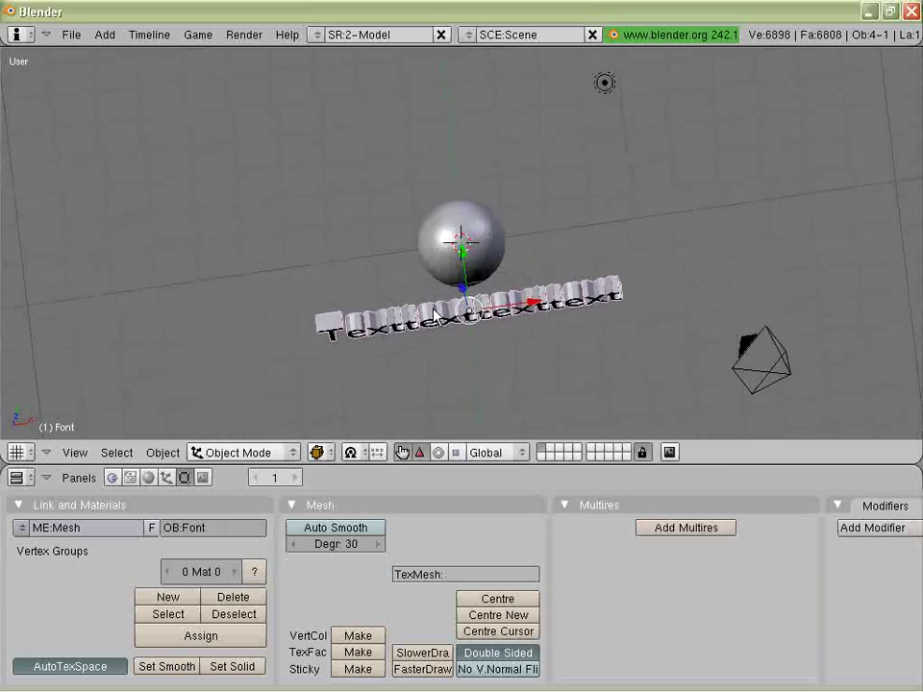
Step: Warp the text mesh with Shift+W (90) into a curved ring around the sphere
scroll(436, 329, "up", 5)
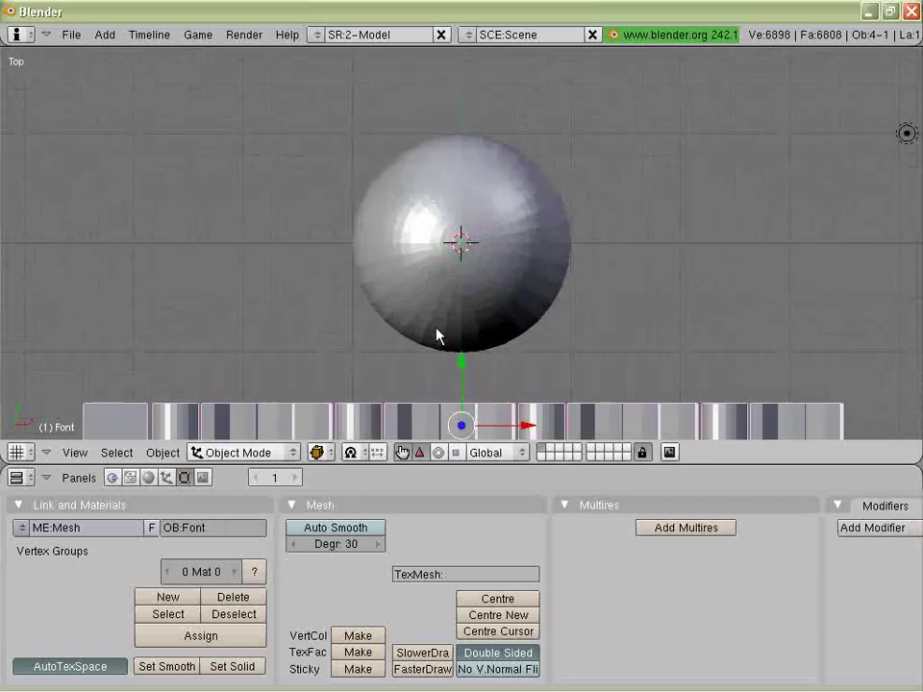
scroll(443, 331, "down", 3)
scroll(442, 333, "down", 1)
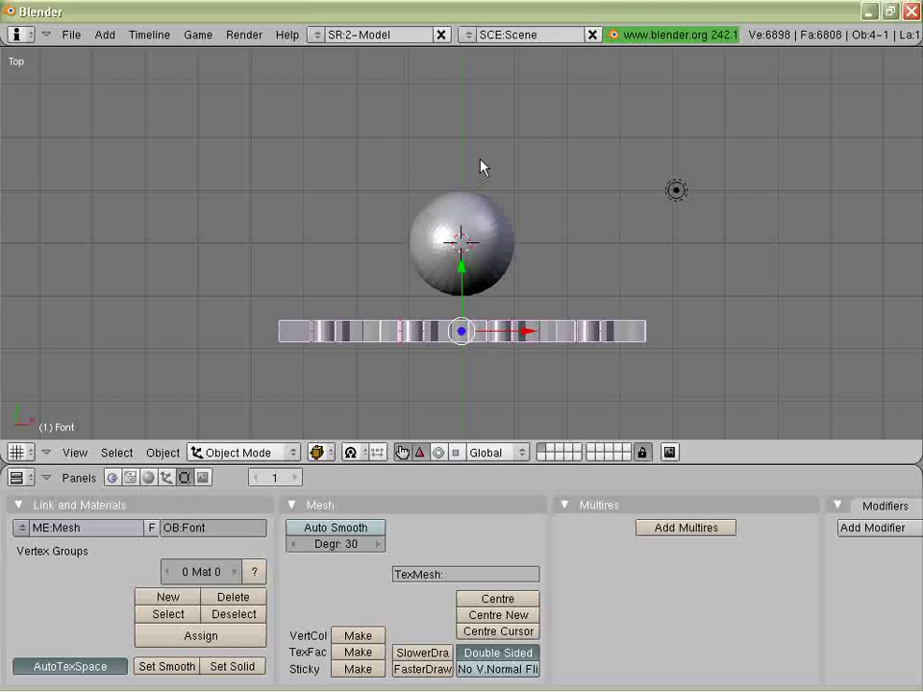
key("Tab")
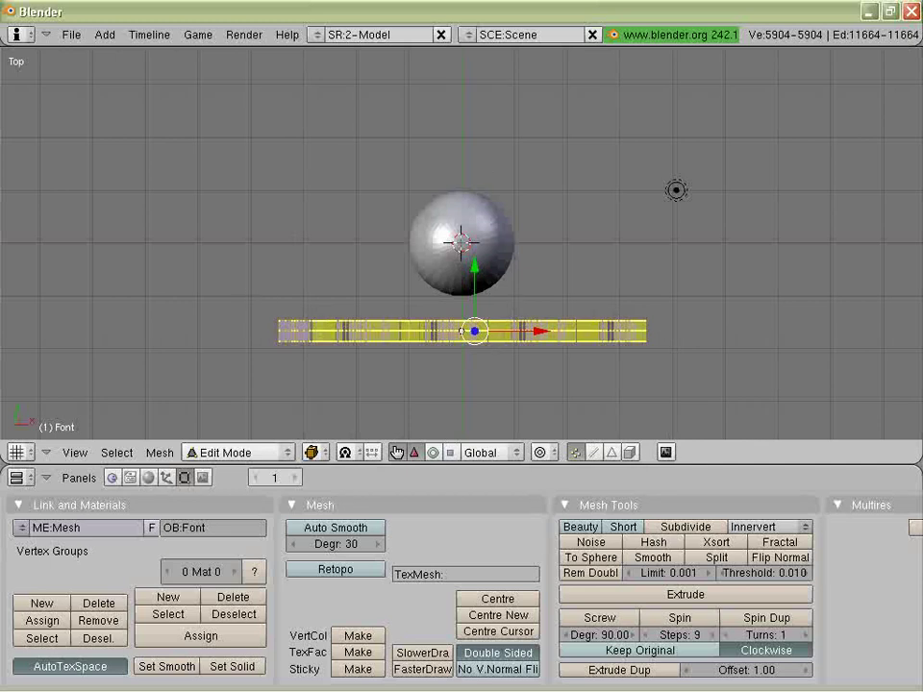
key("shift+w")
type("90")
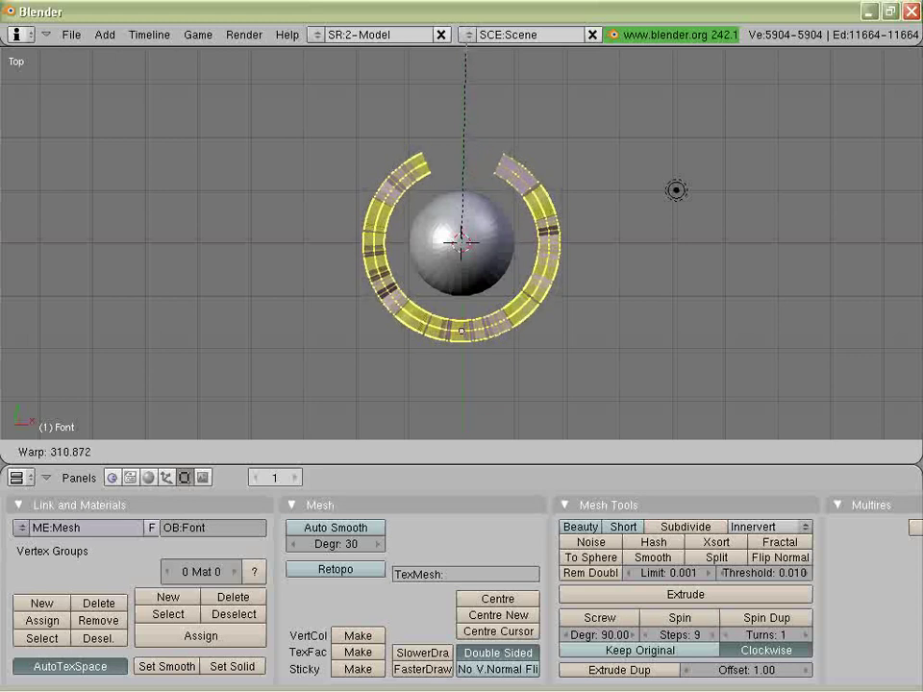
left_click(468, 43)
middle_click_drag(469, 44, 468, 86)
middle_click_drag(462, 154, 331, 163)
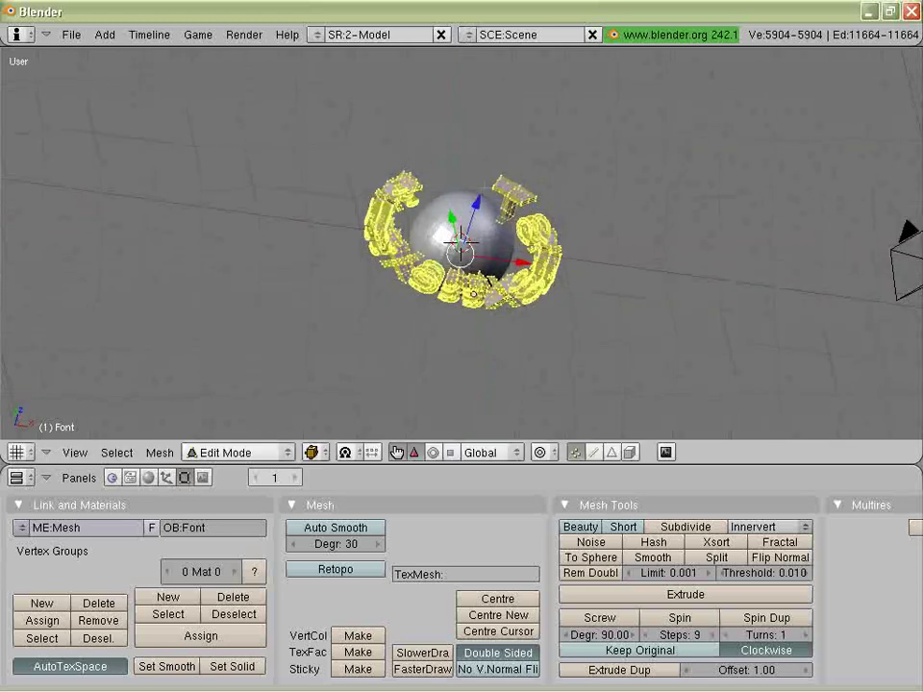
key("Tab")
middle_click_drag(397, 226, 623, 279)
scroll(488, 288, "up", 5)
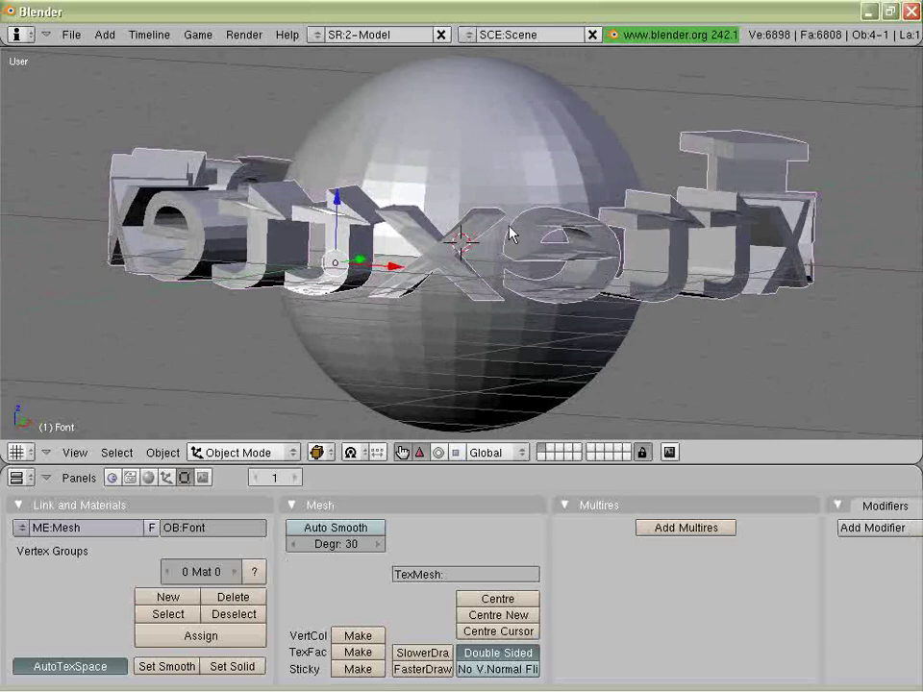
Step: Undo the previous warp so the text row is straight again
middle_click_drag(467, 210, 470, 278)
scroll(470, 278, "down", 4)
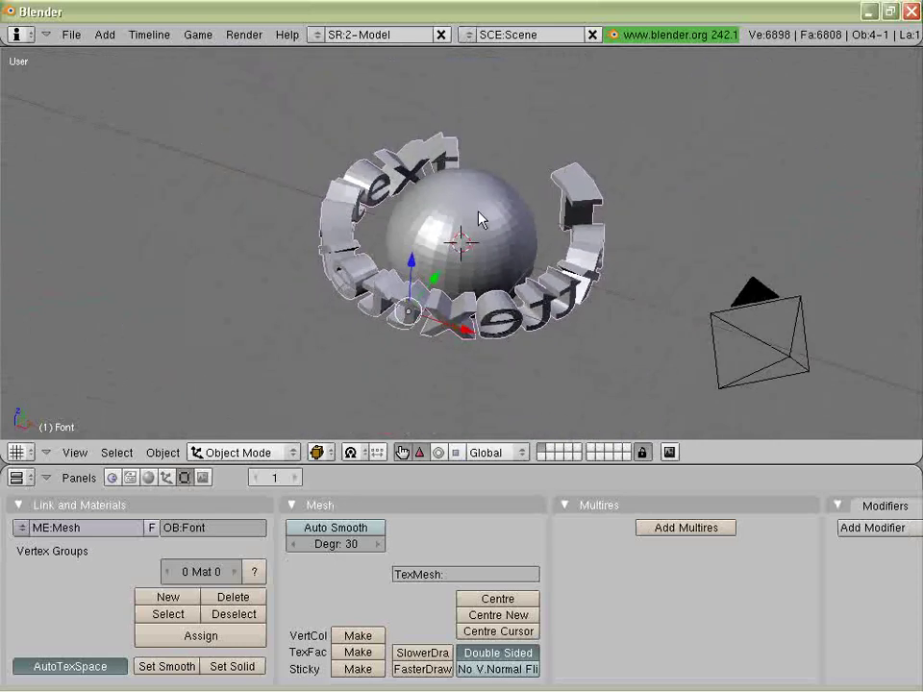
key("alt+p")
Step: Re-warp the text in top view by about -338 degrees into a nearly closed ring
middle_click_drag(323, 265, 402, 340)
key("Tab")
key("KP_7")
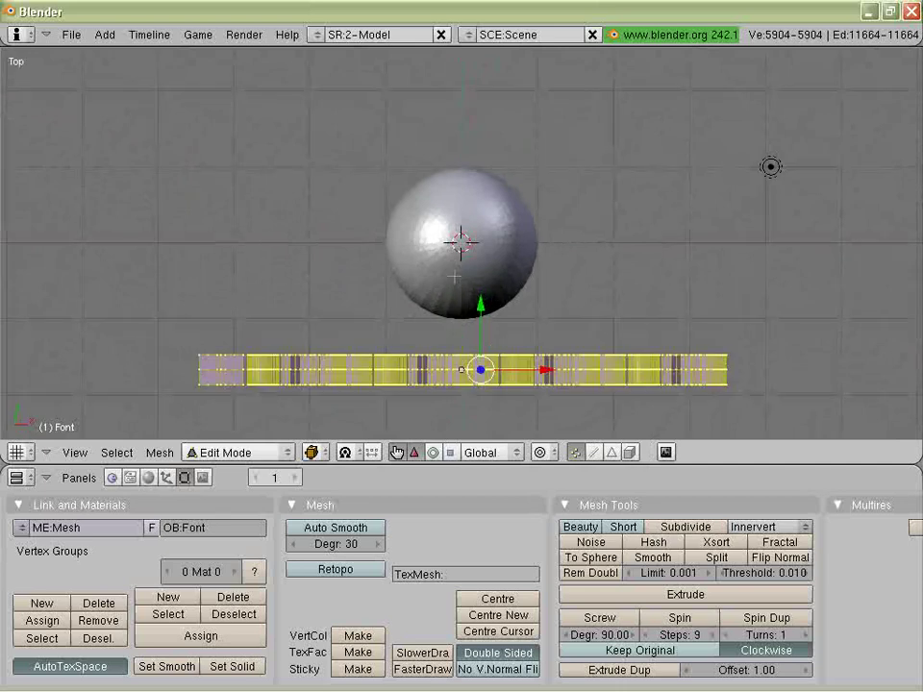
scroll(461, 240, "down", 3)
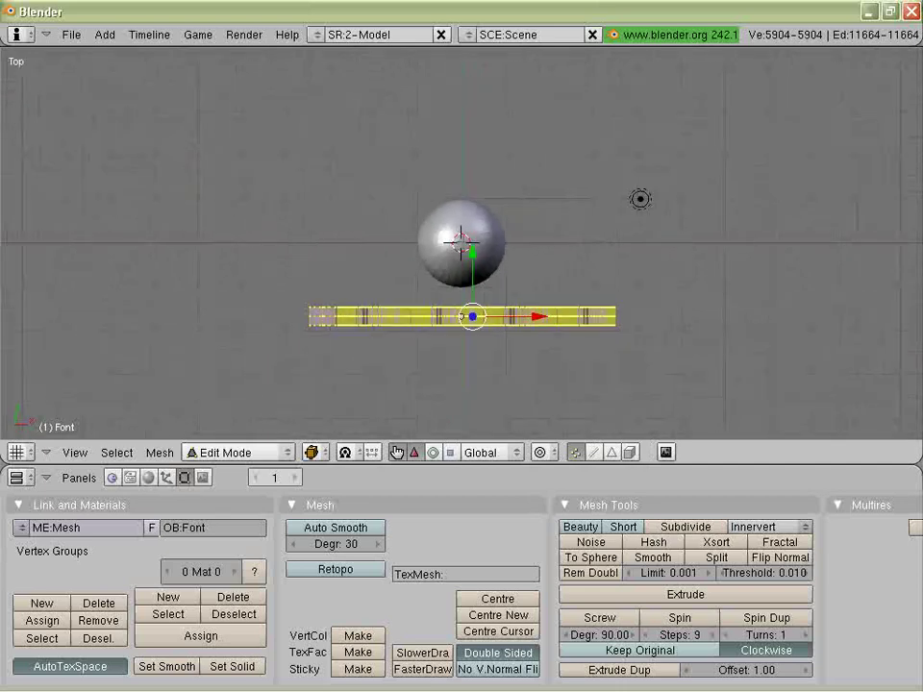
key("shift+w")
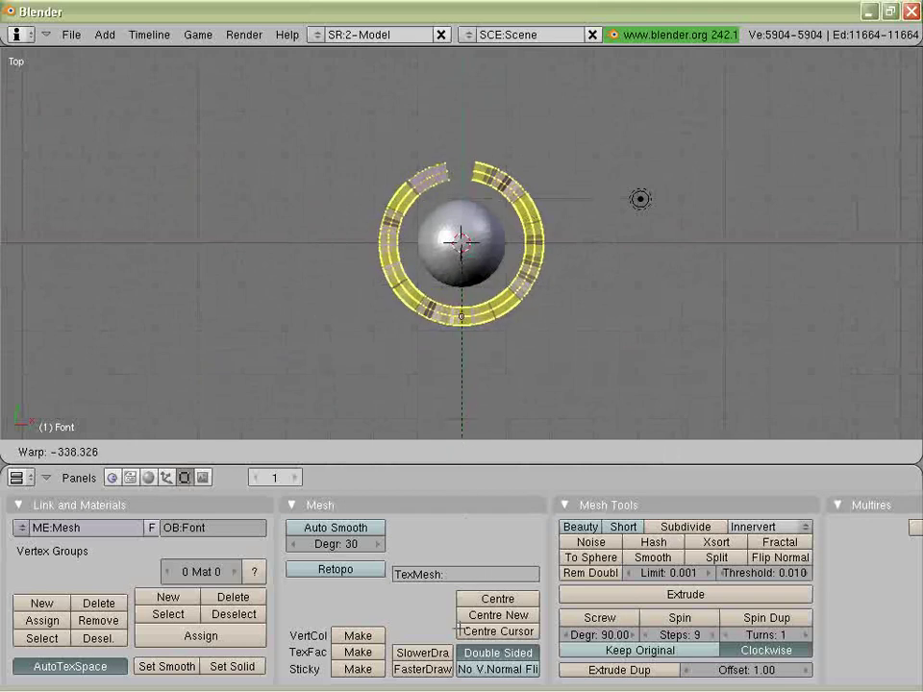
left_click(475, 577)
middle_click_drag(462, 337, 539, 288)
key("Tab")
middle_click_drag(468, 279, 521, 262)
scroll(458, 295, "up", 5)
middle_click_drag(583, 281, 326, 283)
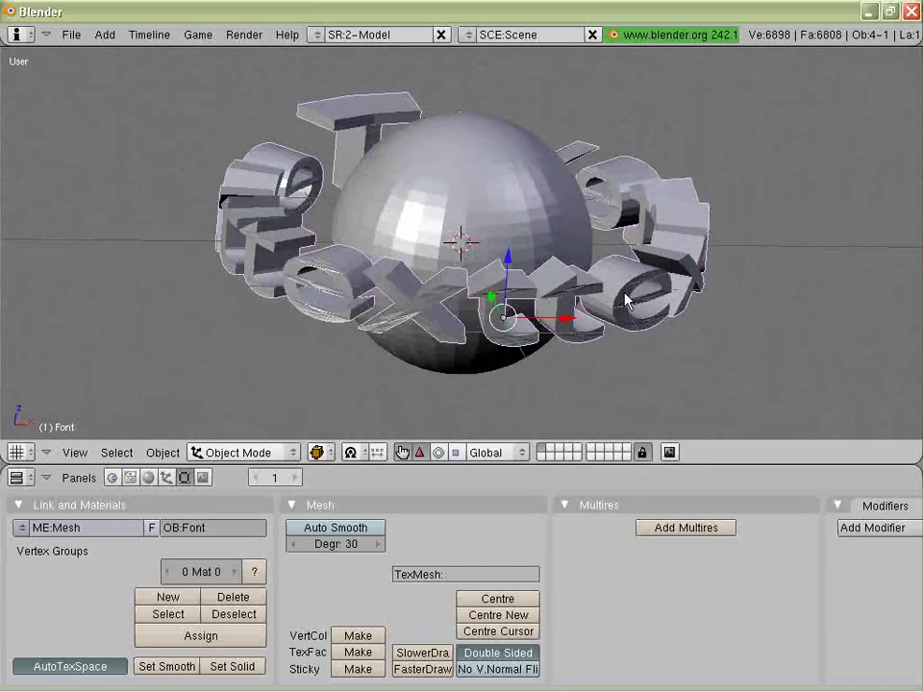
key("Tab")
key("w")
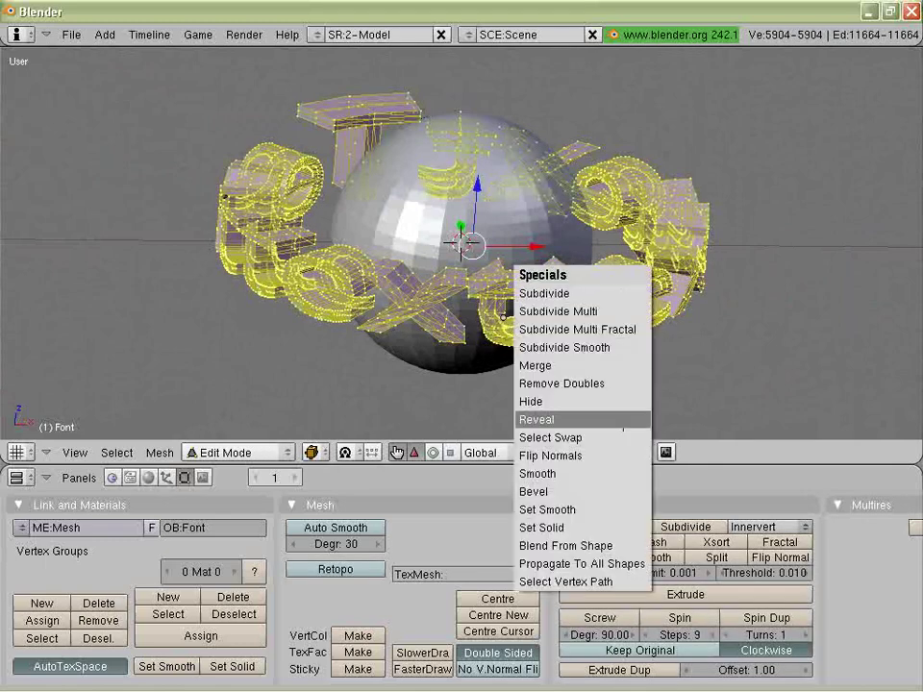
key("Tab")
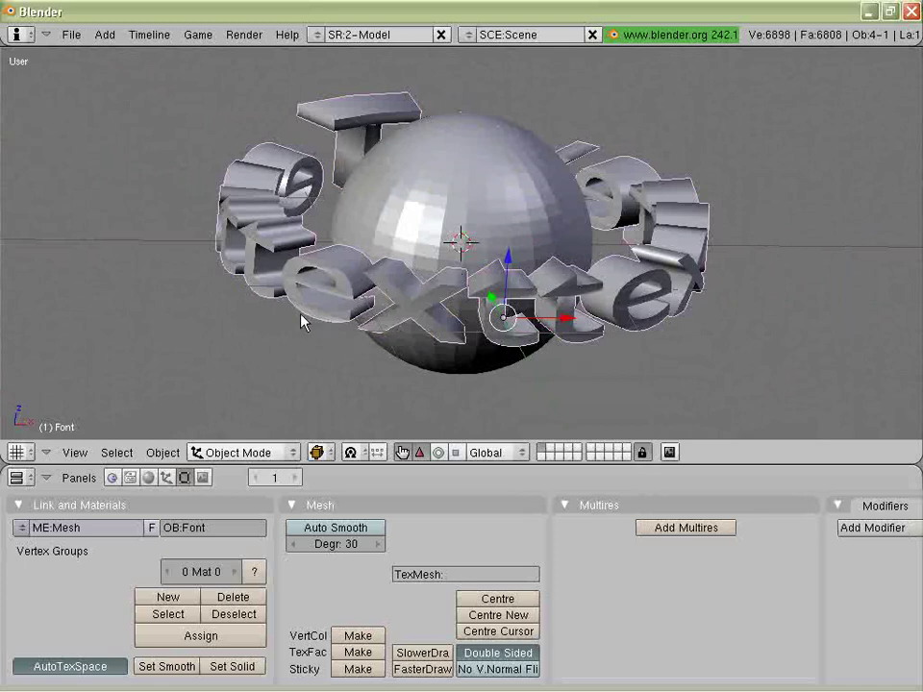
middle_click_drag(544, 288, 459, 371)
Step: Move the text ring's origin to the sphere's centre and bring up the area-split options
key("KP_7")
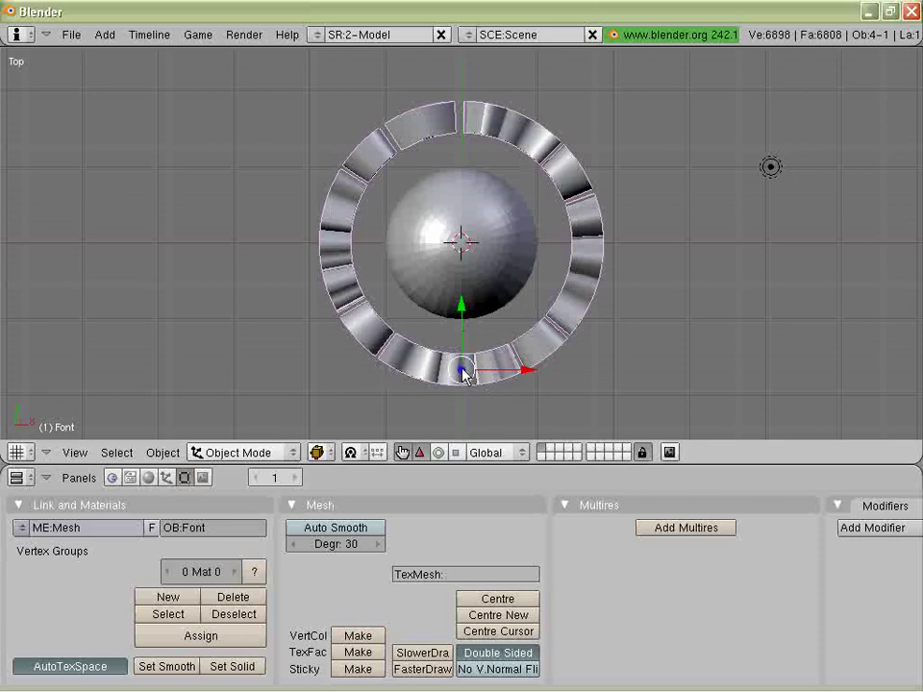
key("r")
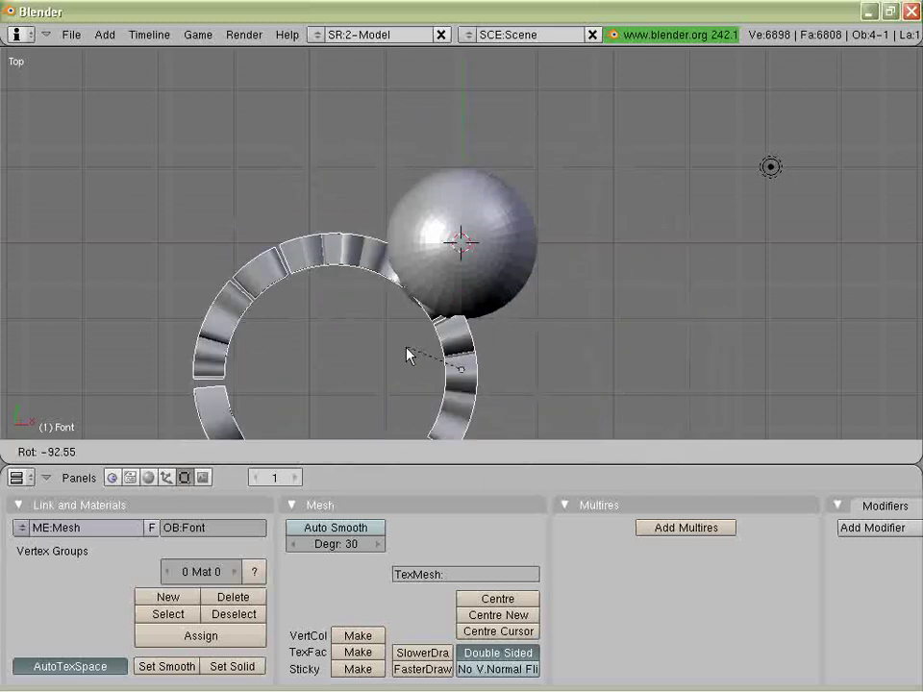
right_click(515, 363)
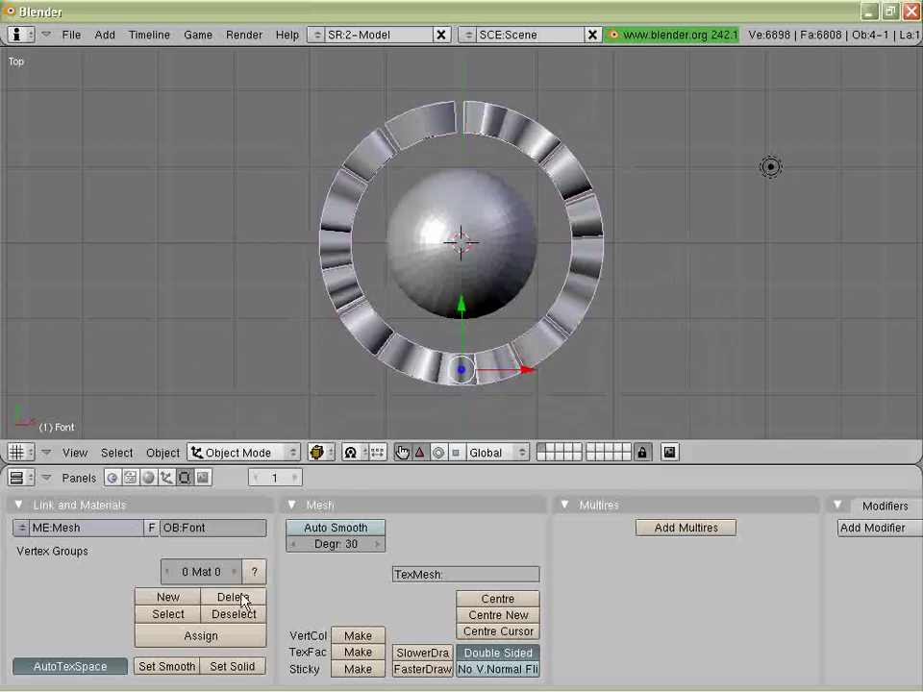
left_click(497, 614)
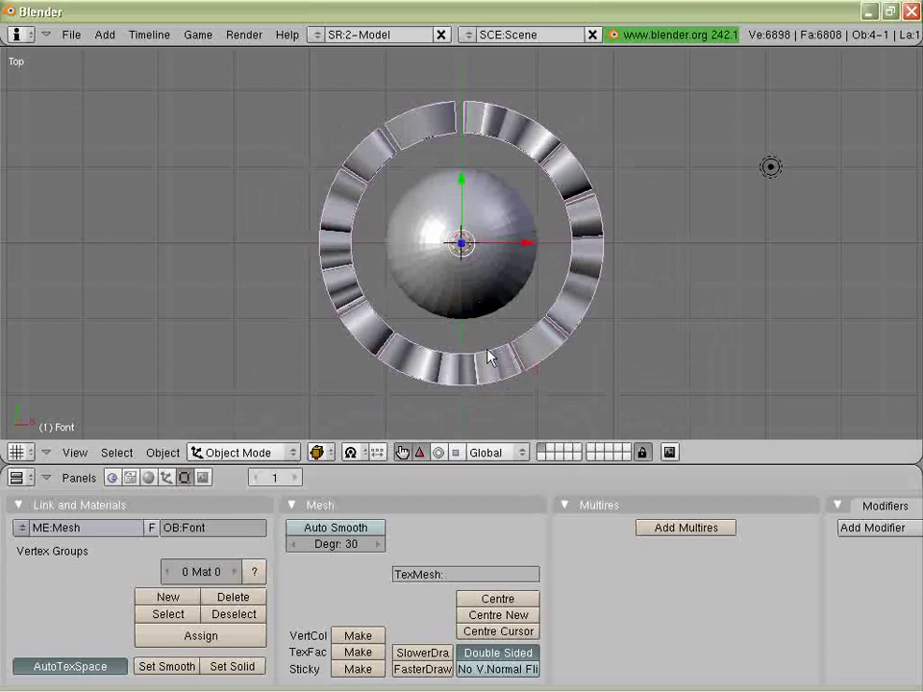
right_click(535, 465)
Step: Split the 3D view and make the right half an Ipo curve editor
left_click(535, 465)
left_click(596, 452)
left_click(613, 453)
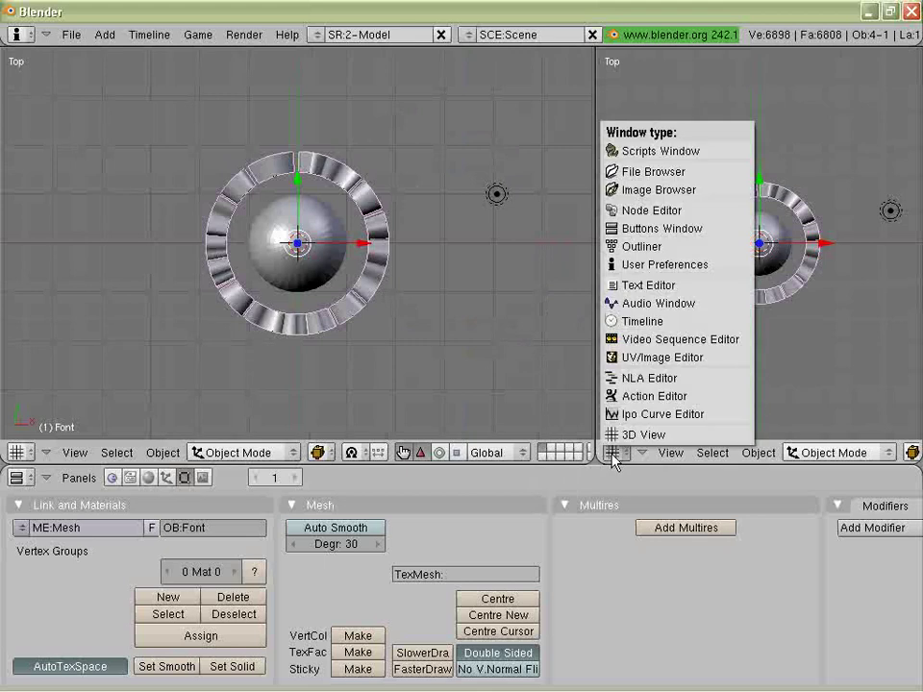
left_click(637, 413)
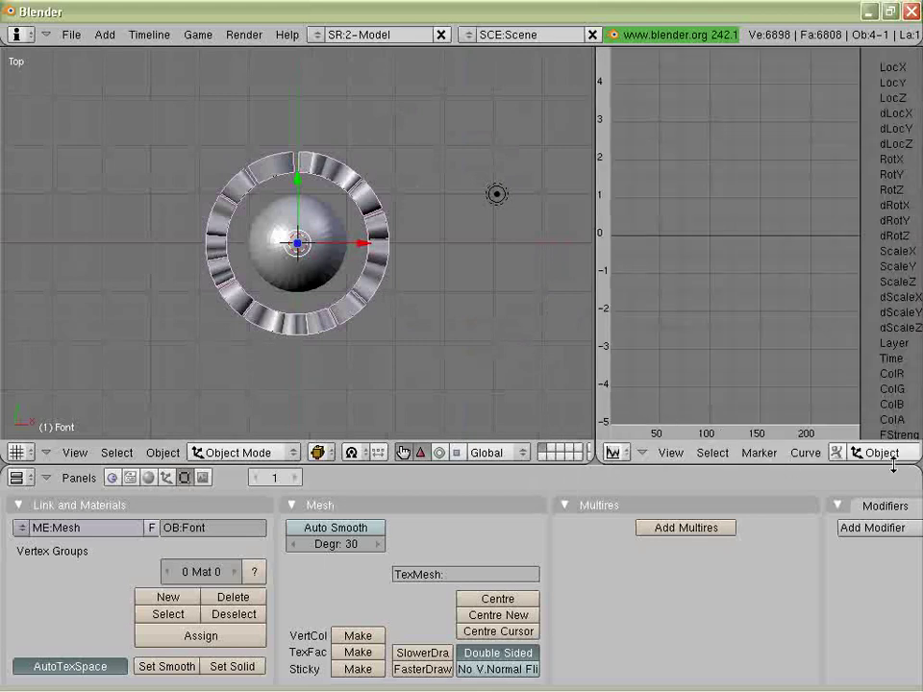
Step: Key the ring's rotation at frame 1, rotate it about 62 degrees, and key it at frame 31
key("i")
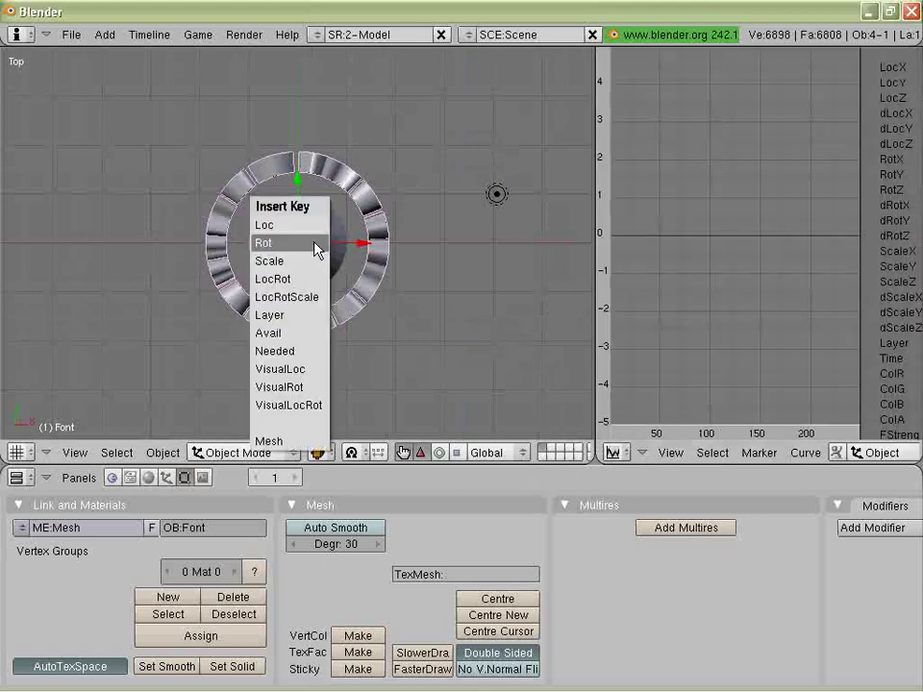
left_click(315, 248)
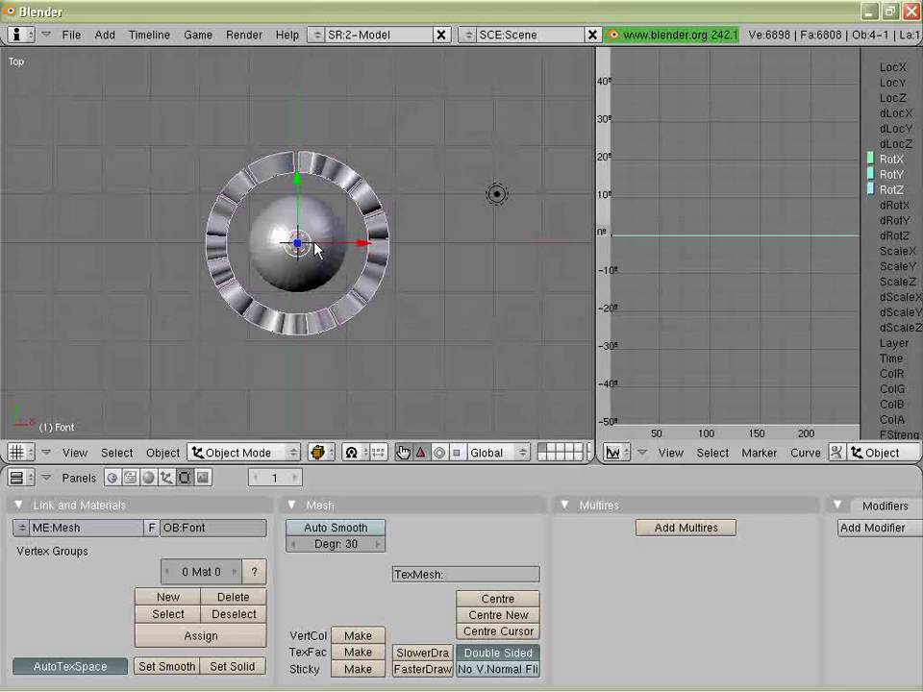
key("Up")
key("Up")
key("Up")
key("r")
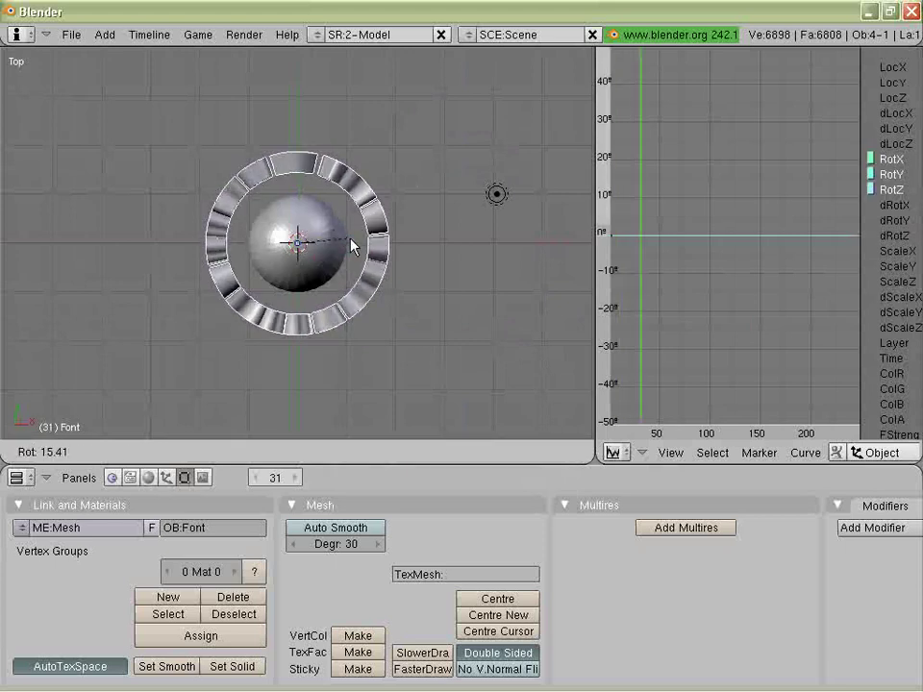
left_click(346, 288)
key("i")
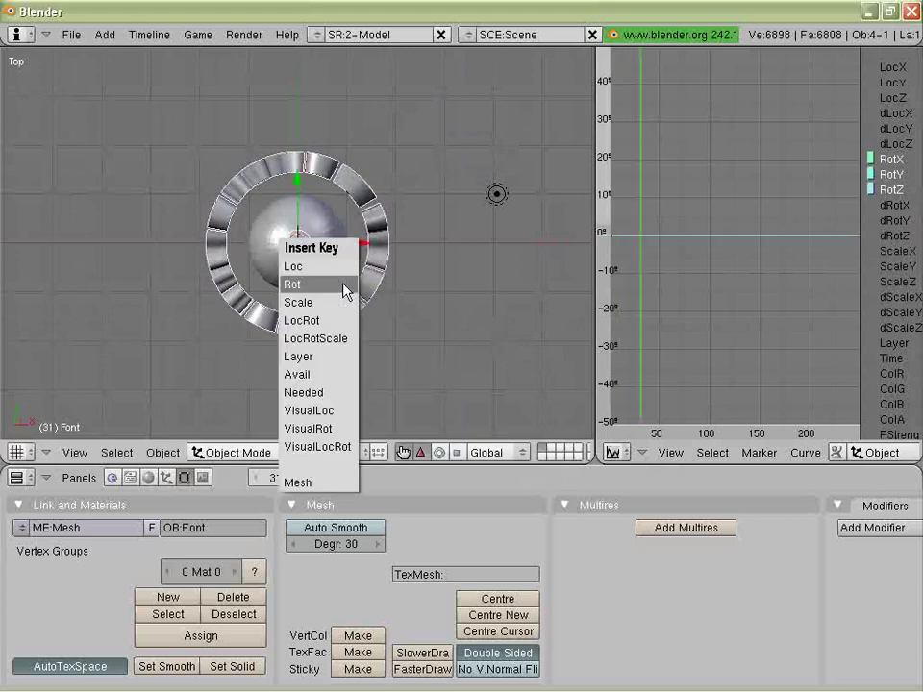
left_click(343, 287)
Step: Scrub through frames 1 to 31 to preview the ring spinning
left_click(608, 304)
left_click_drag(608, 303, 627, 306)
middle_click_drag(241, 251, 235, 197)
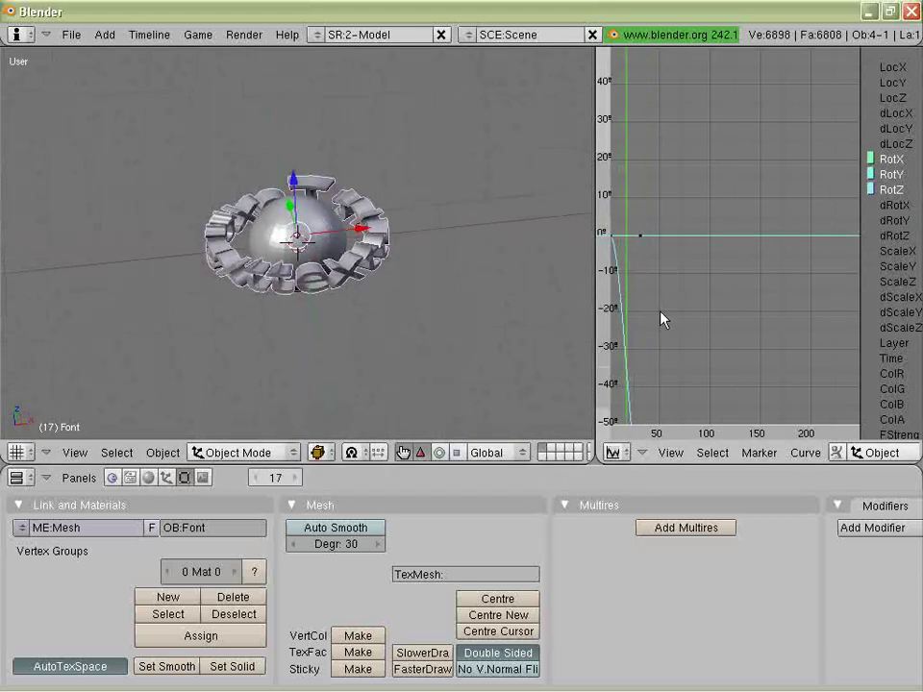
mouse_move(623, 309)
left_mouse_down()
mouse_move(616, 310)
mouse_move(630, 314)
mouse_move(612, 317)
mouse_move(645, 319)
mouse_move(602, 314)
left_mouse_up()
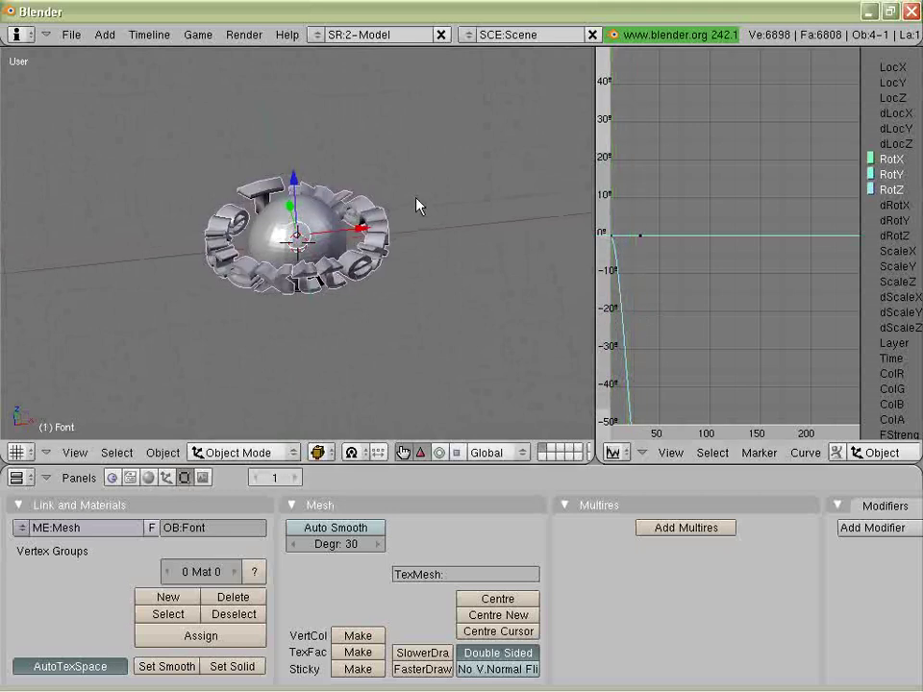
key("2")
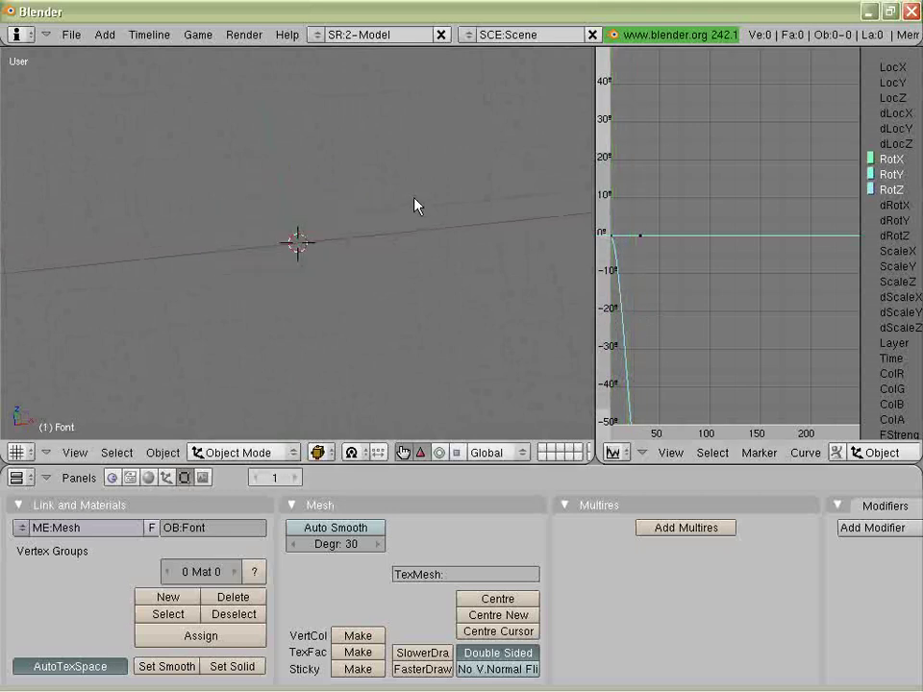
key("1")
key("Up")
key("Up")
key("Up")
key("KP_7")
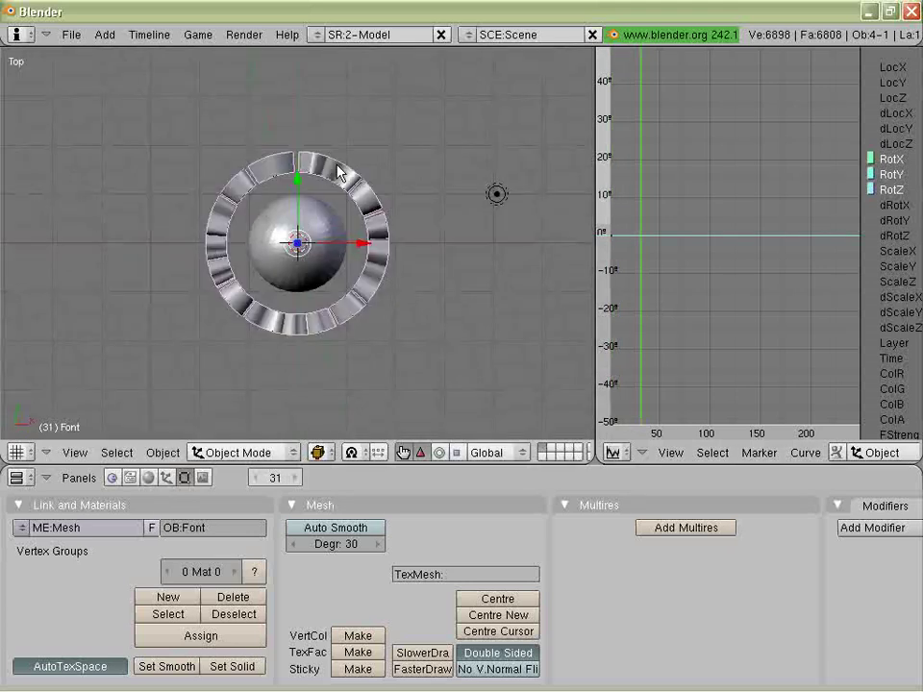
scroll(340, 175, "up", 3)
left_click_drag(765, 256, 663, 282)
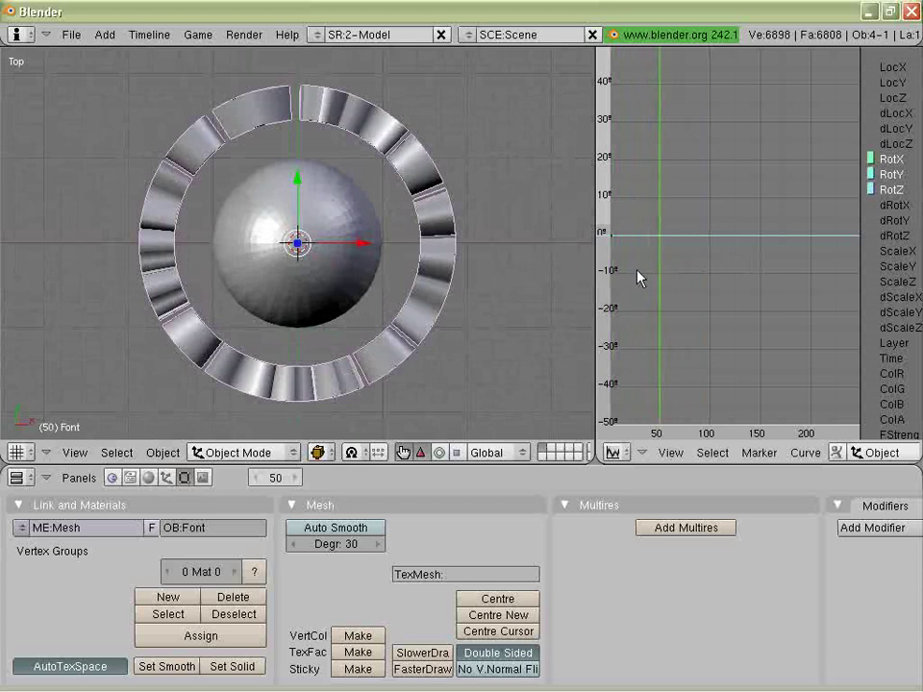
Step: Add an armature bone from the sphere's centre to the text ring and switch to wireframe
key("space")
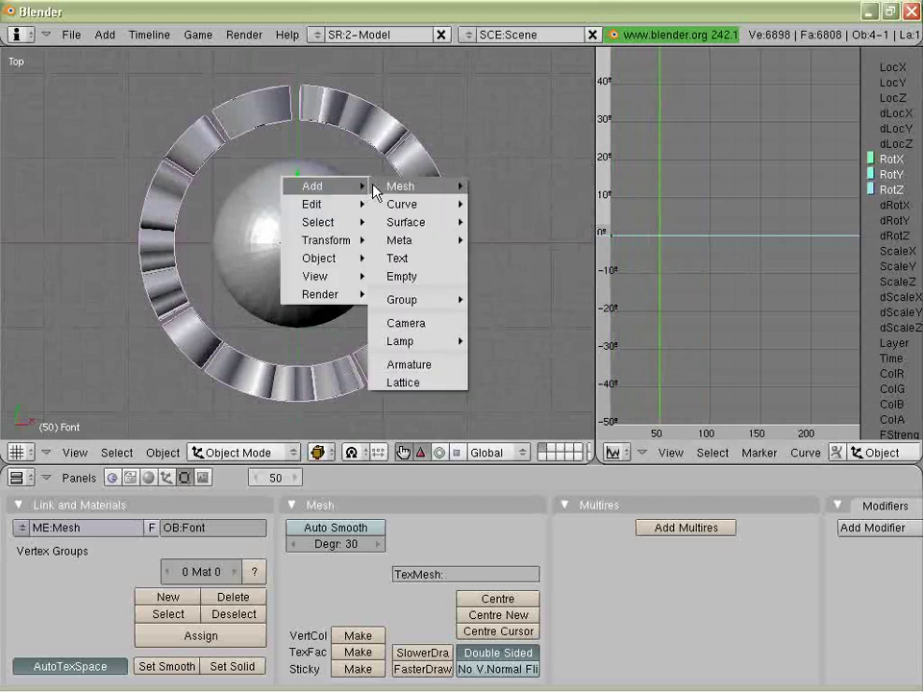
left_click(413, 367)
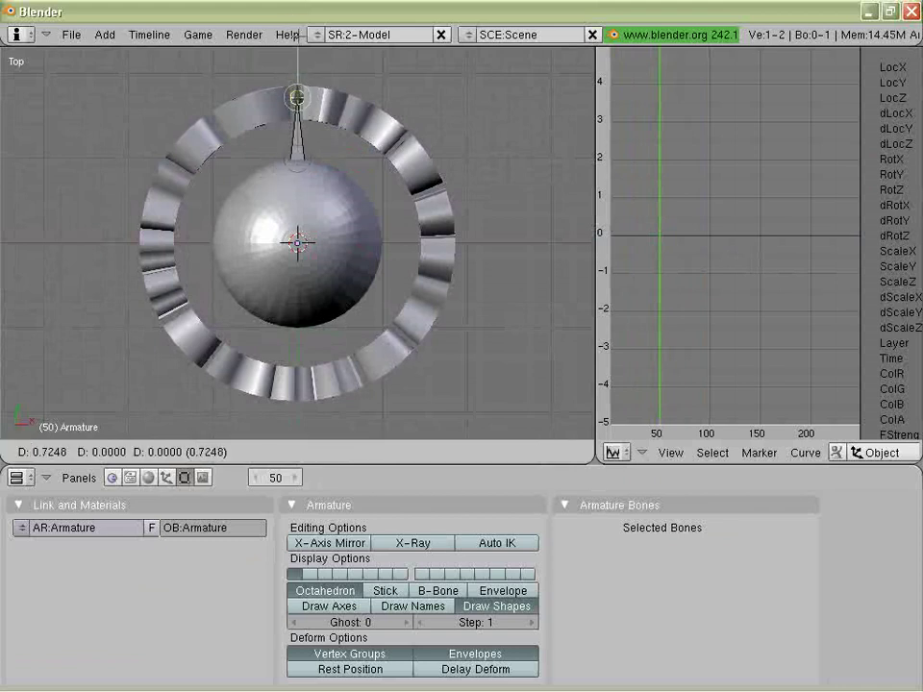
left_click(297, 101)
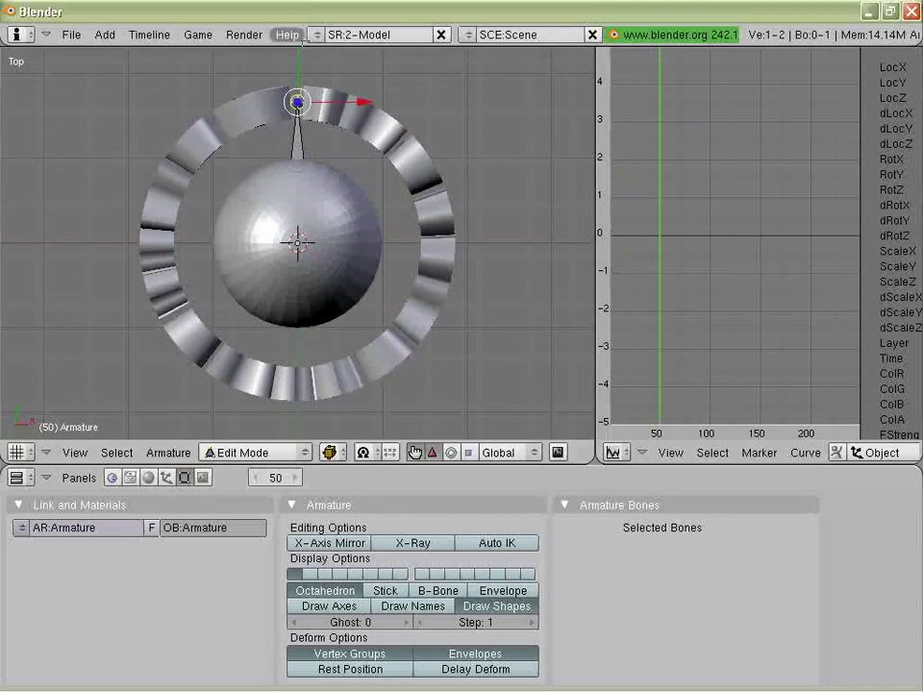
key("z")
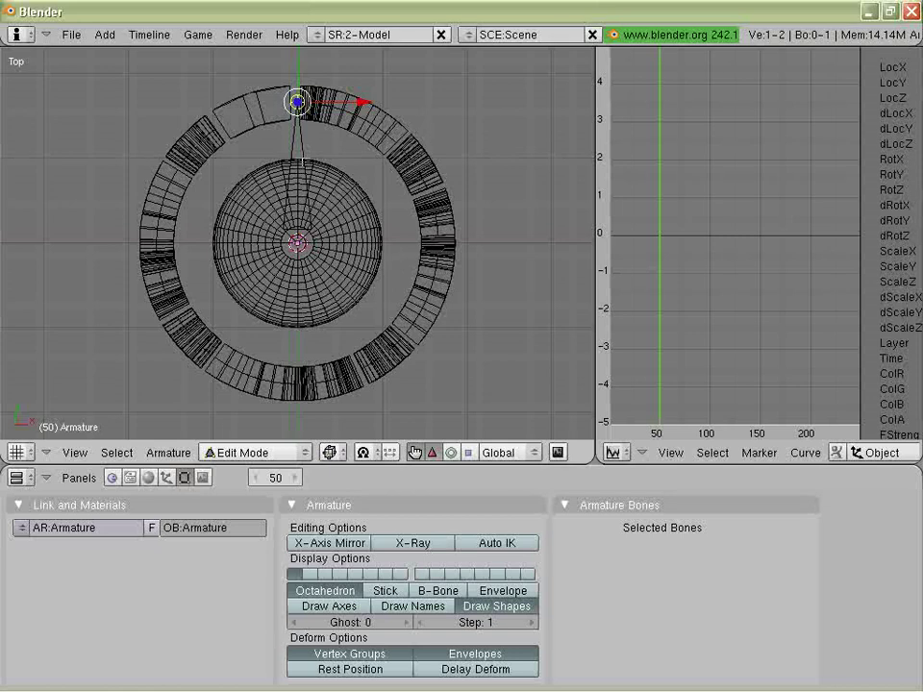
Step: Name the armature's bone 'rotatetext', then return to object mode with the text ring selected
key("Tab")
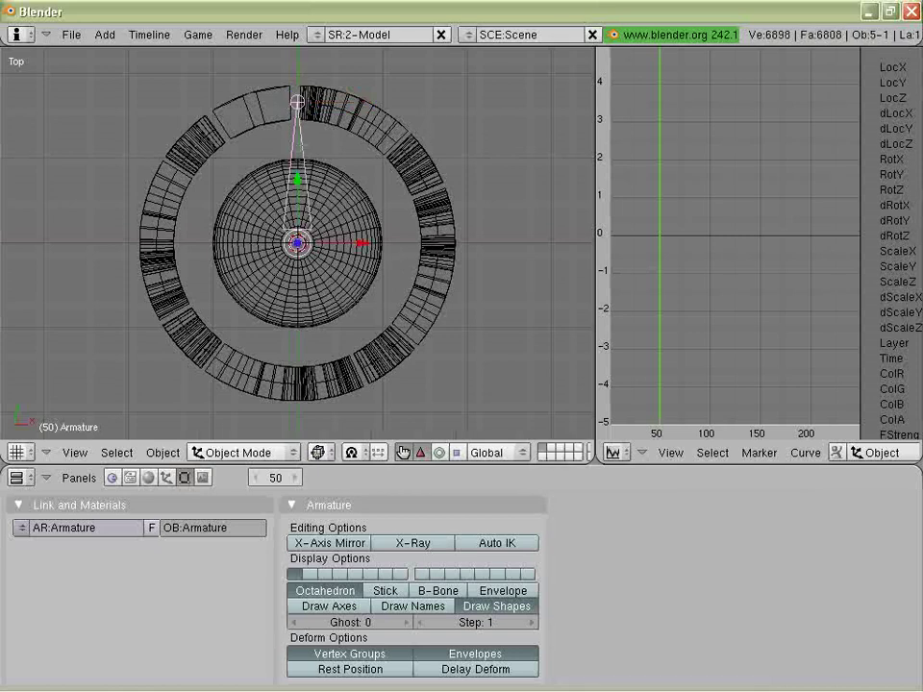
key("Tab")
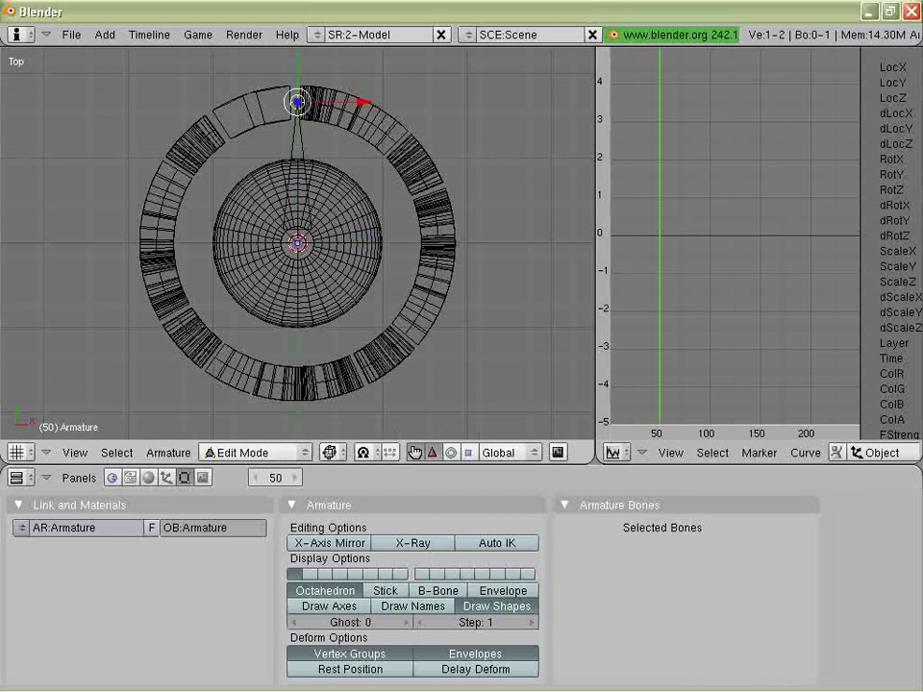
key("a")
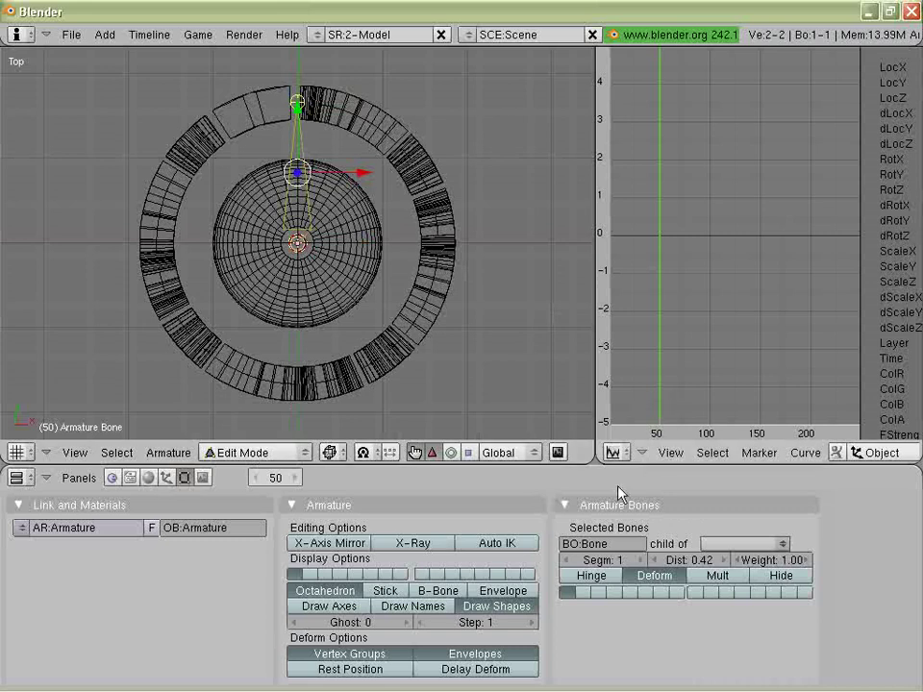
left_click(596, 543)
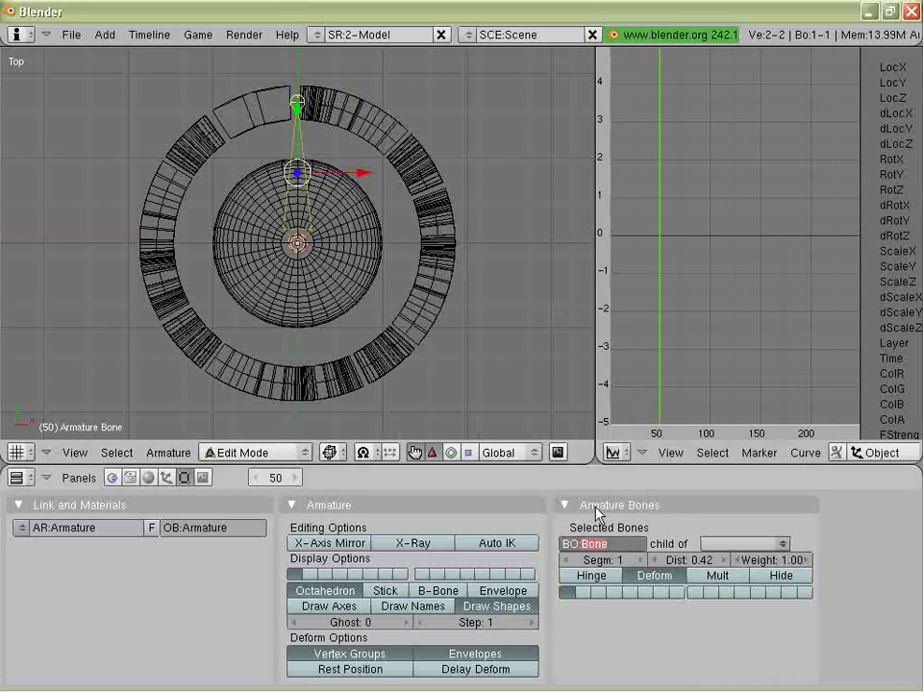
type("rotatetext")
key("Return")
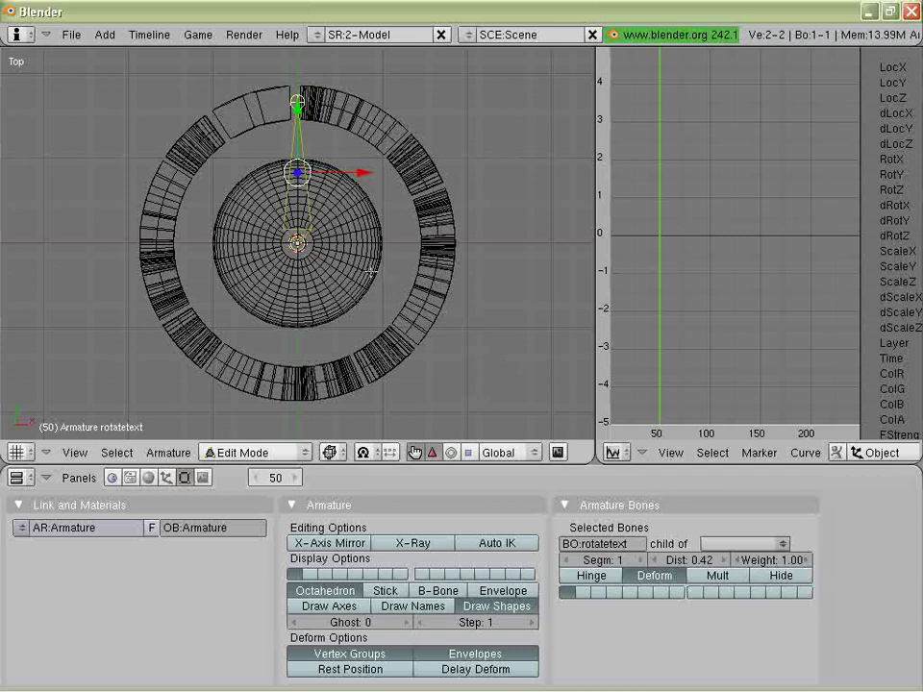
key("Tab")
right_click(409, 144)
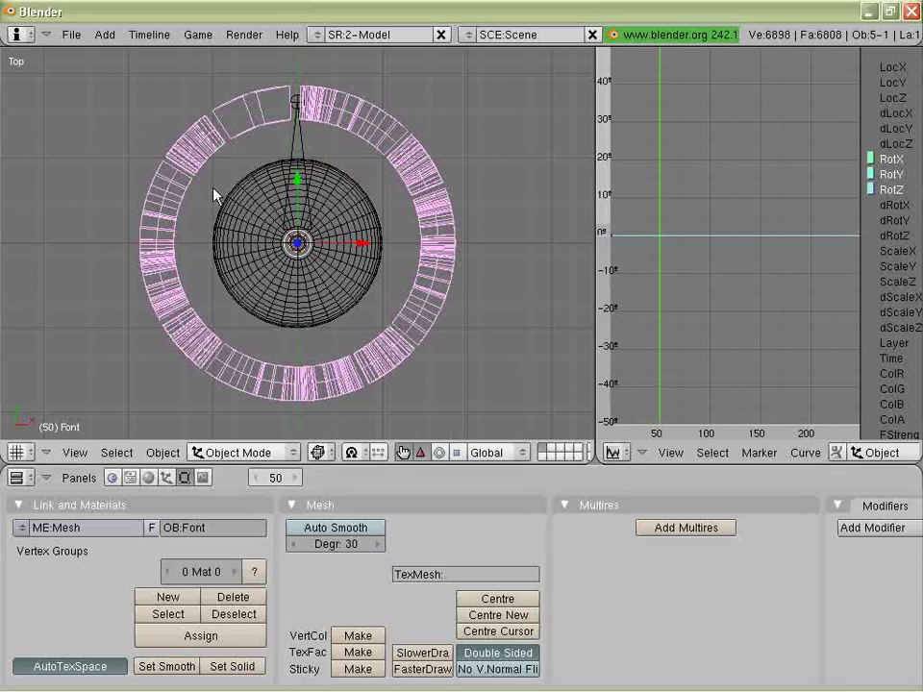
Step: In edit mode, put all the ring's vertices in a new vertex group named 'rotatetext'
key("Tab")
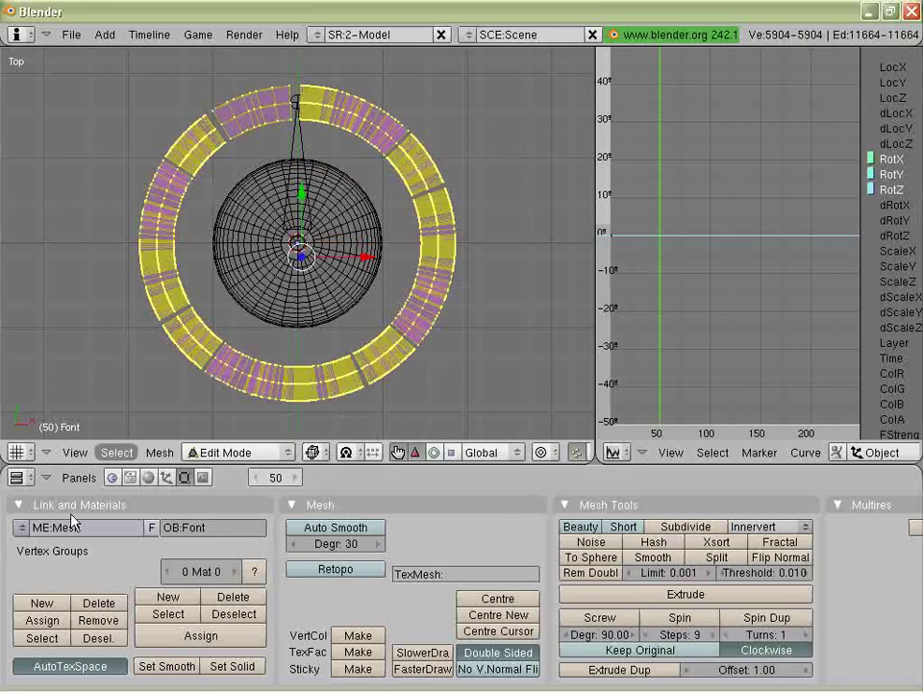
left_click(44, 604)
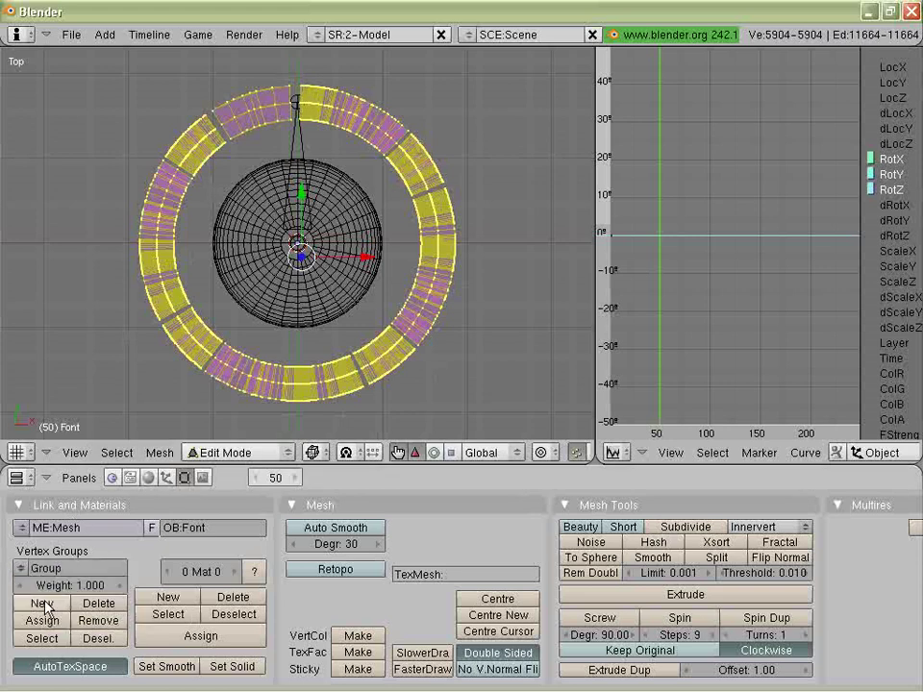
left_click(70, 569)
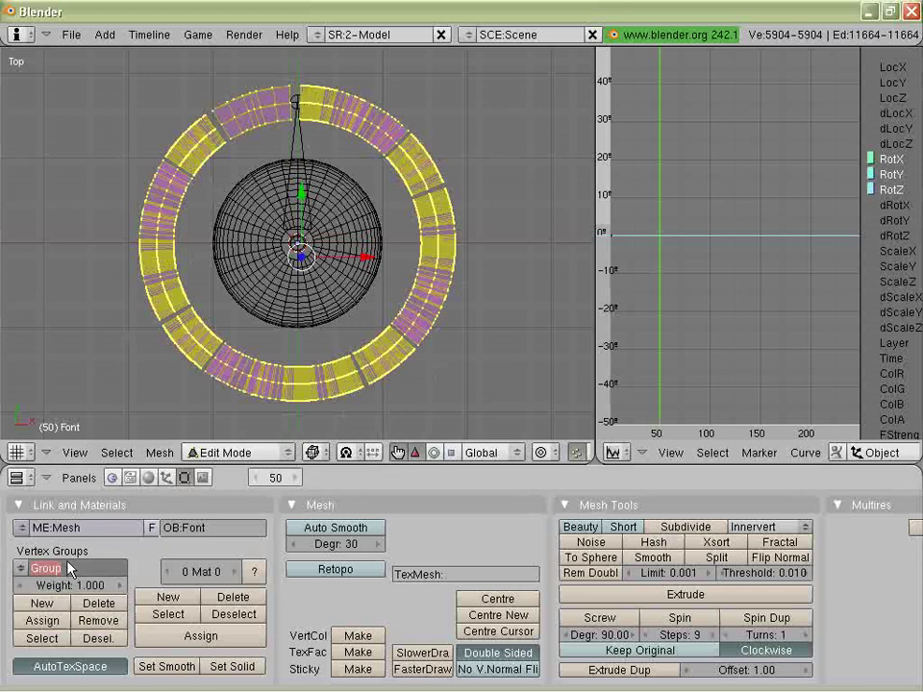
type("rotatetext")
key("Return")
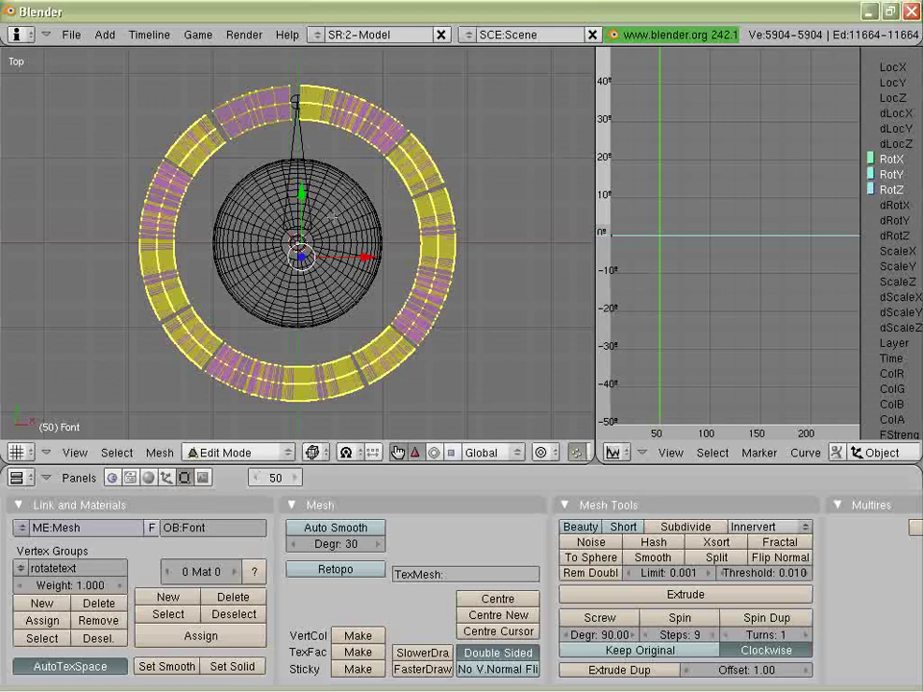
Step: Back in object mode, select the armature and switch to solid shading in top view
key("Tab")
right_click(299, 155)
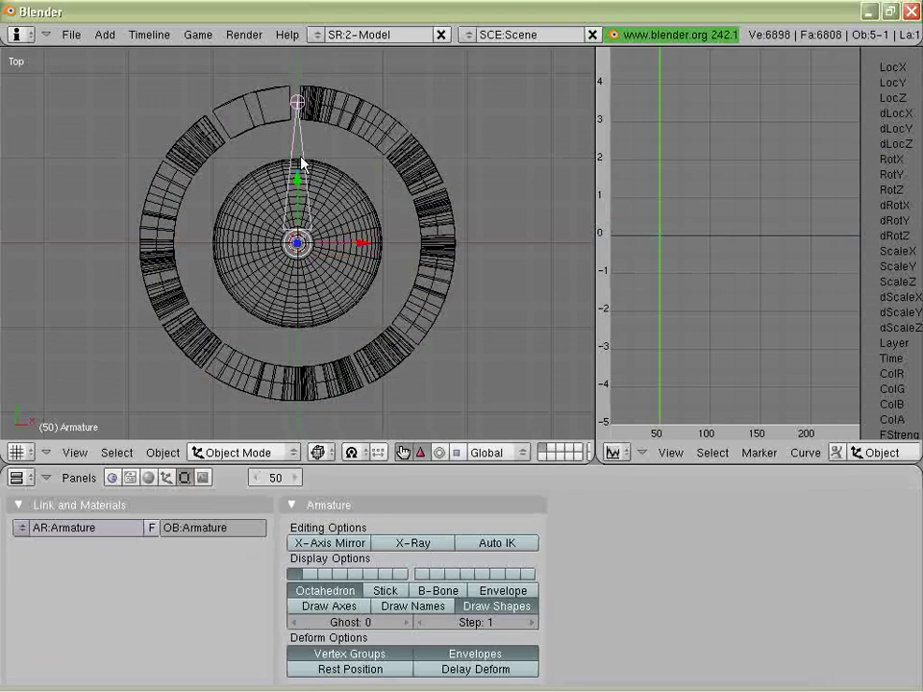
middle_click_drag(301, 164, 314, 288)
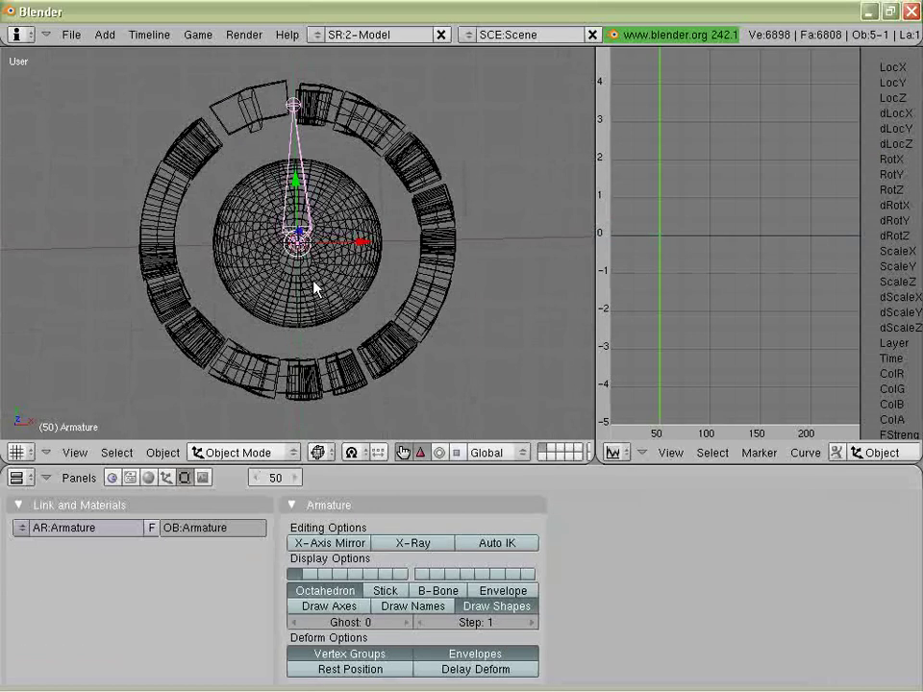
key("z")
key("KP_7")
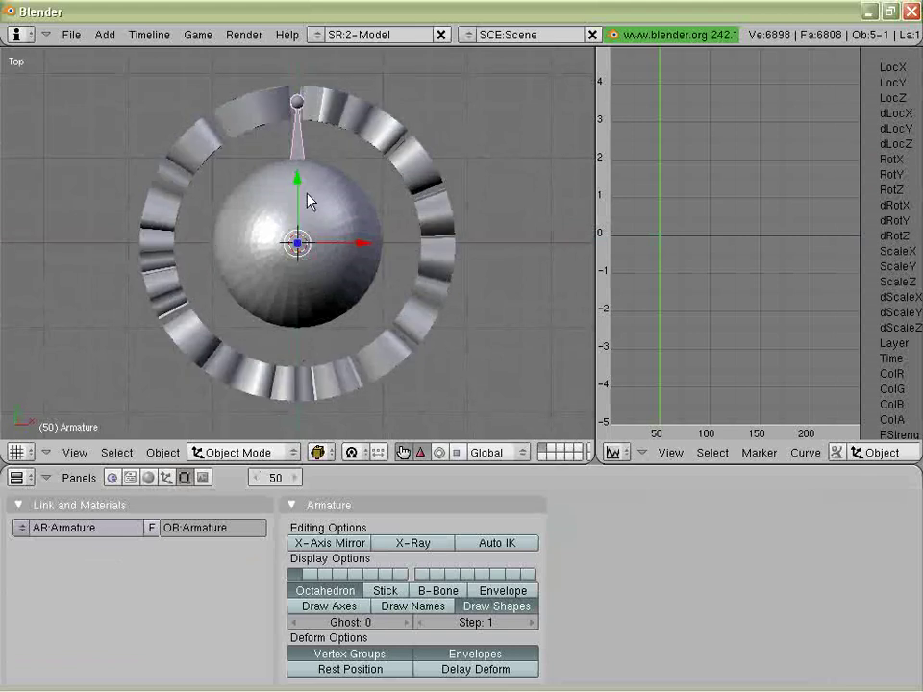
Step: Test-rotate the bone, cancel it, and reselect the ring and then the armature
key("r")
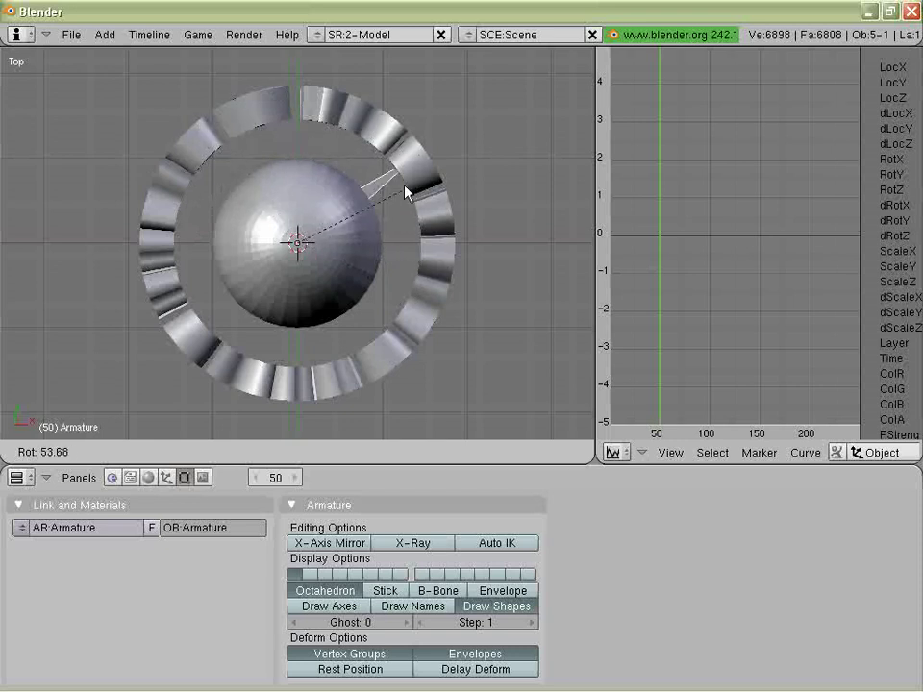
key("Escape")
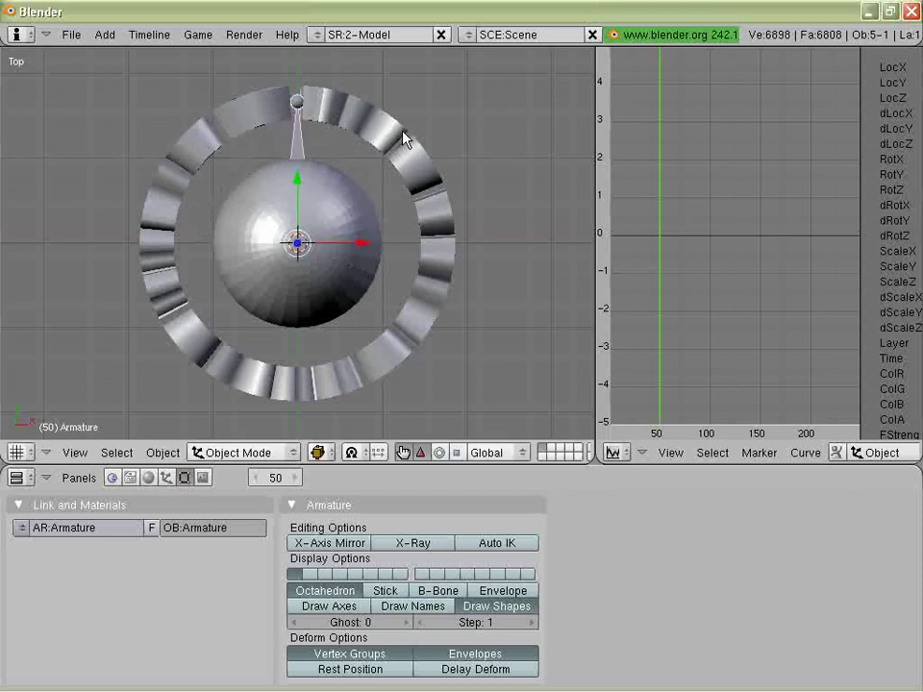
right_click(404, 140)
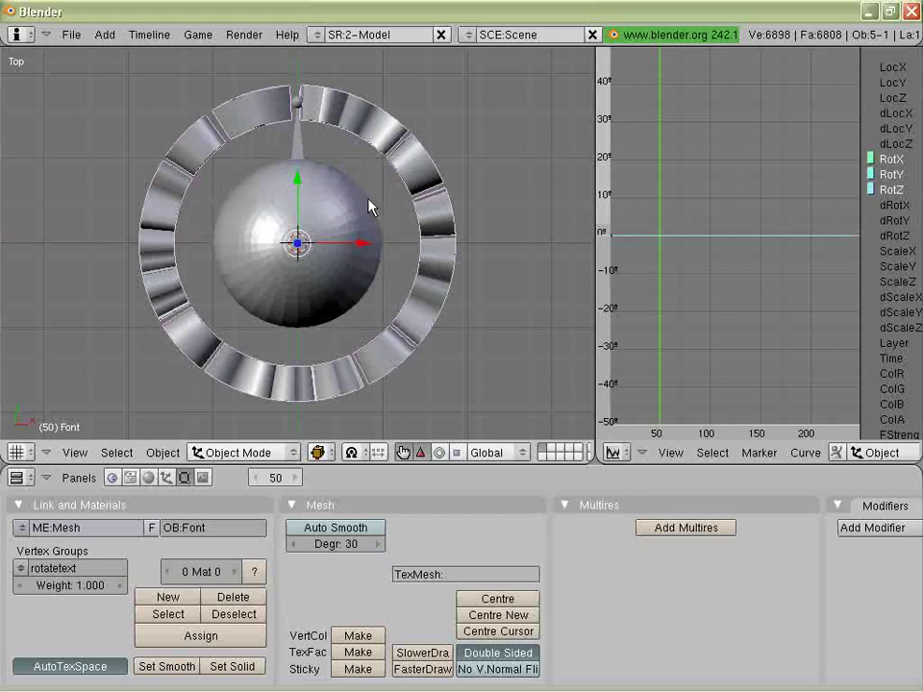
right_click(297, 144)
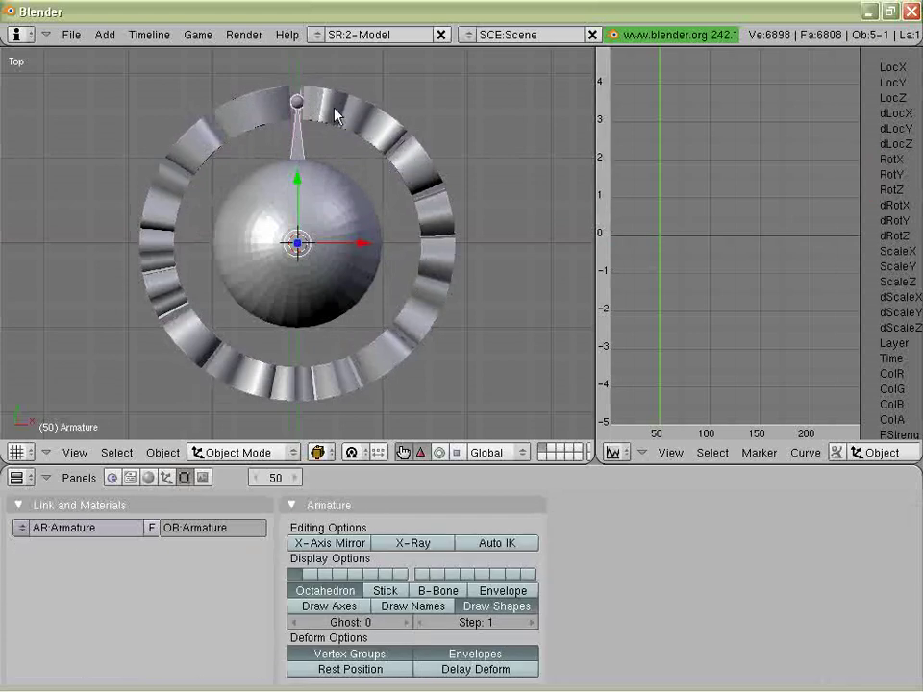
Step: Parent the text ring to the armature using Armature parenting with Don't Create Groups
right_click(334, 115)
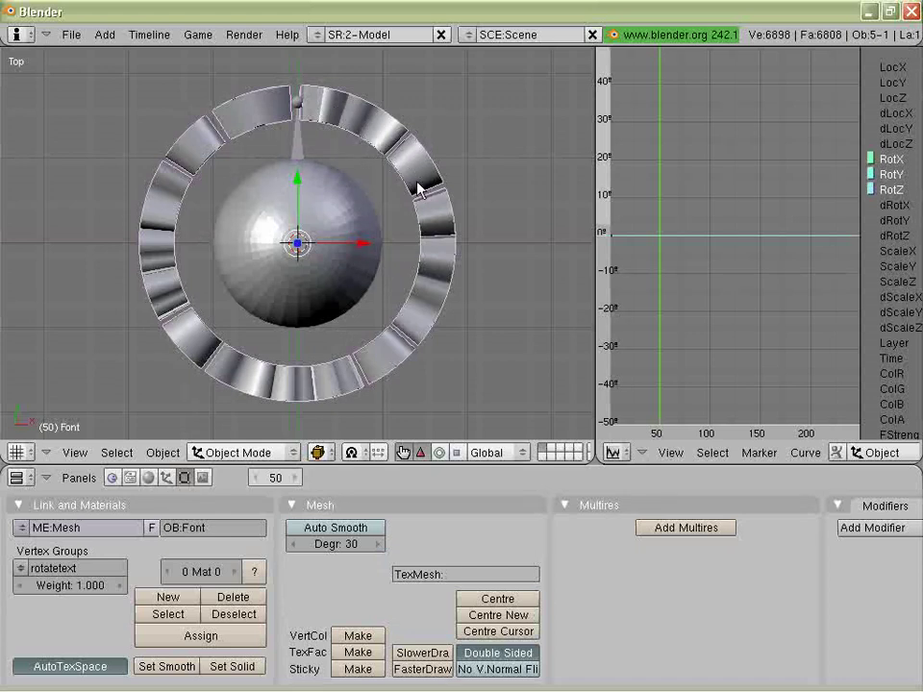
right_click(300, 149)
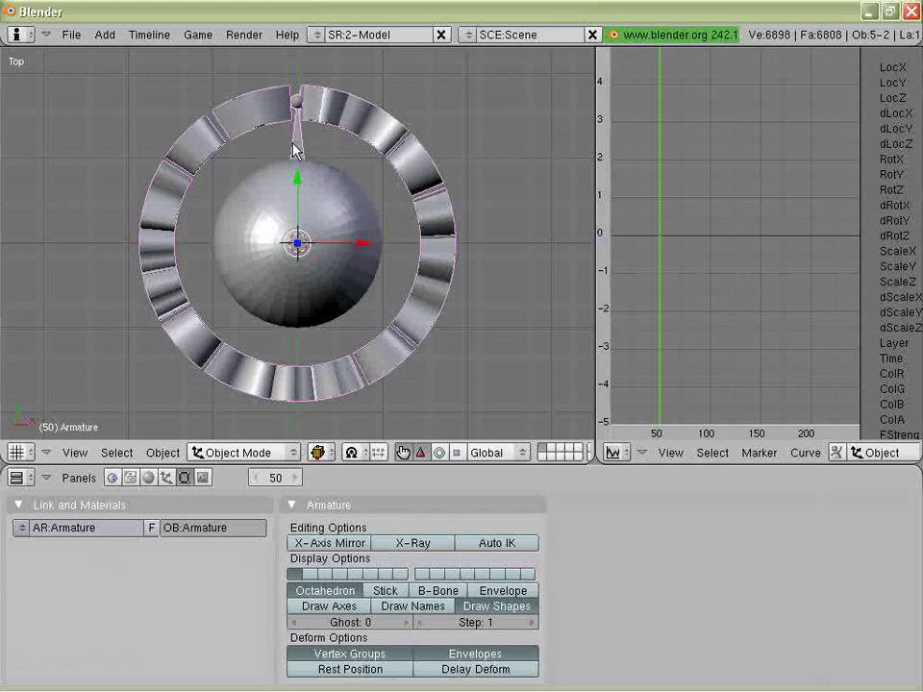
key("ctrl+p")
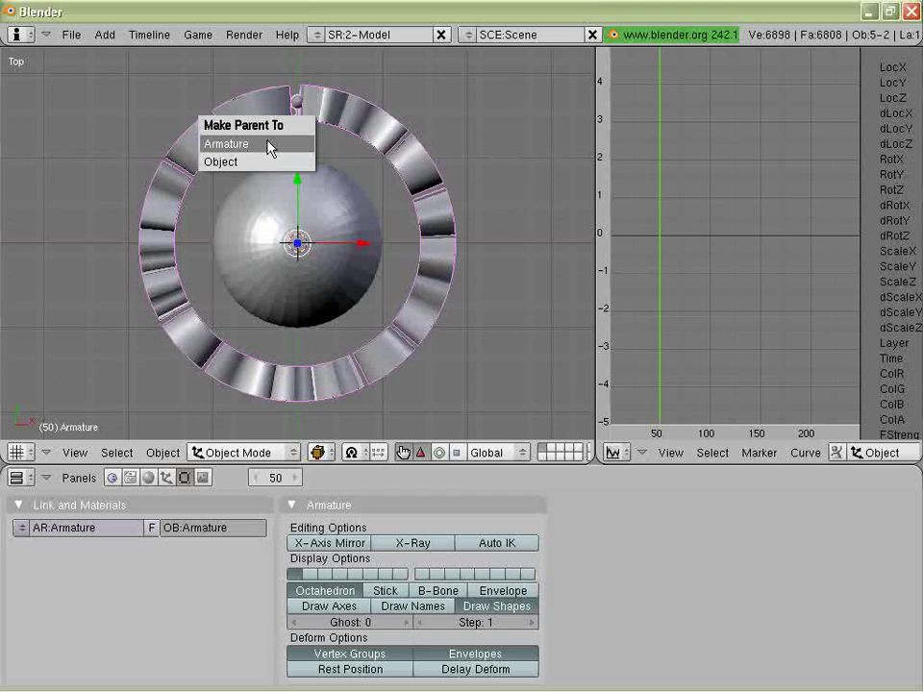
left_click(268, 145)
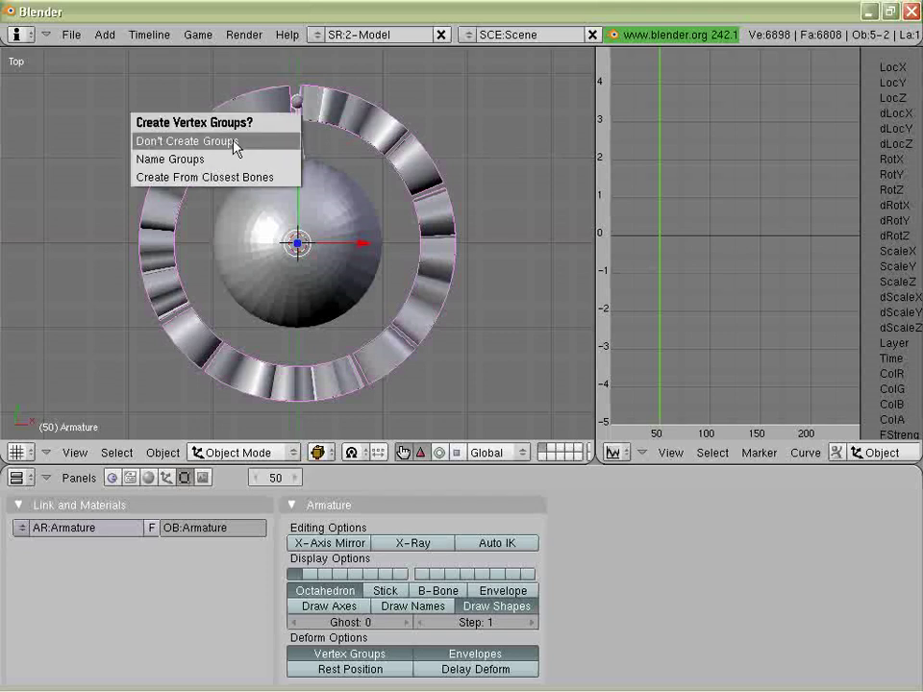
left_click(236, 144)
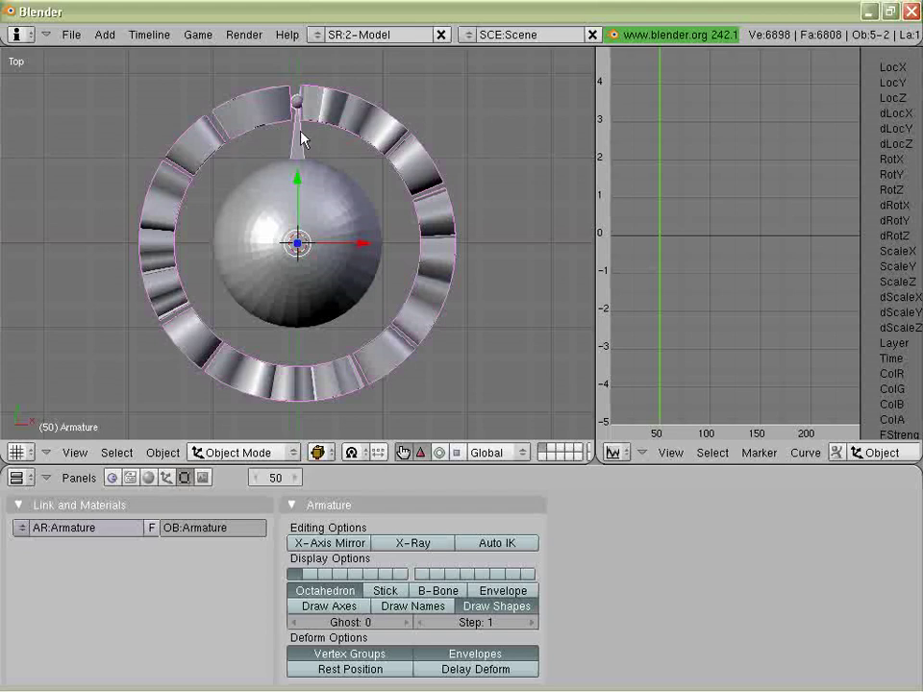
Step: Select the rotatetext bone, then rotate the armature about 66.86 degrees so the ring follows
key("Tab")
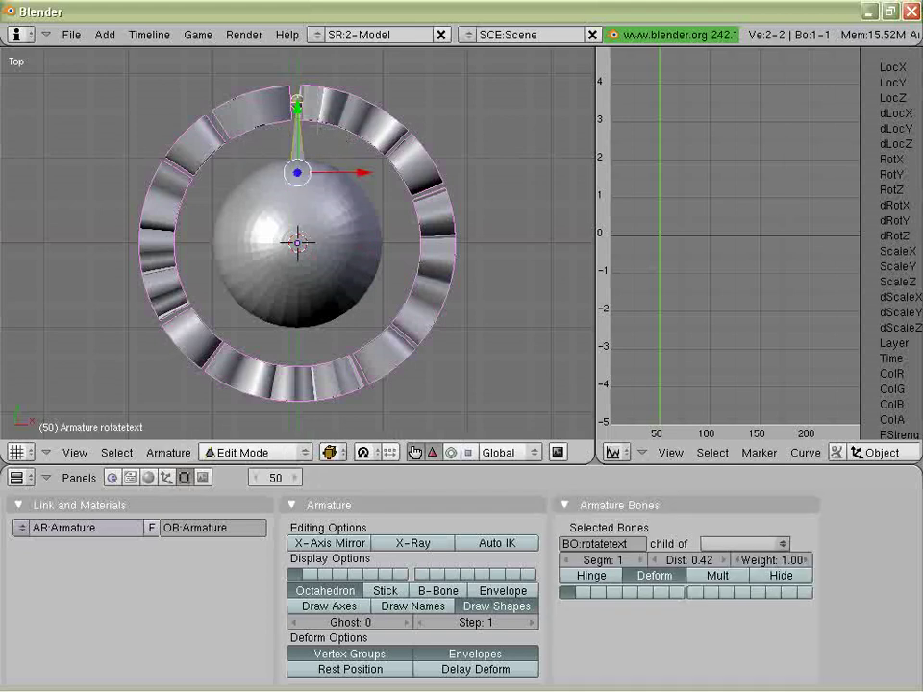
right_click(297, 100)
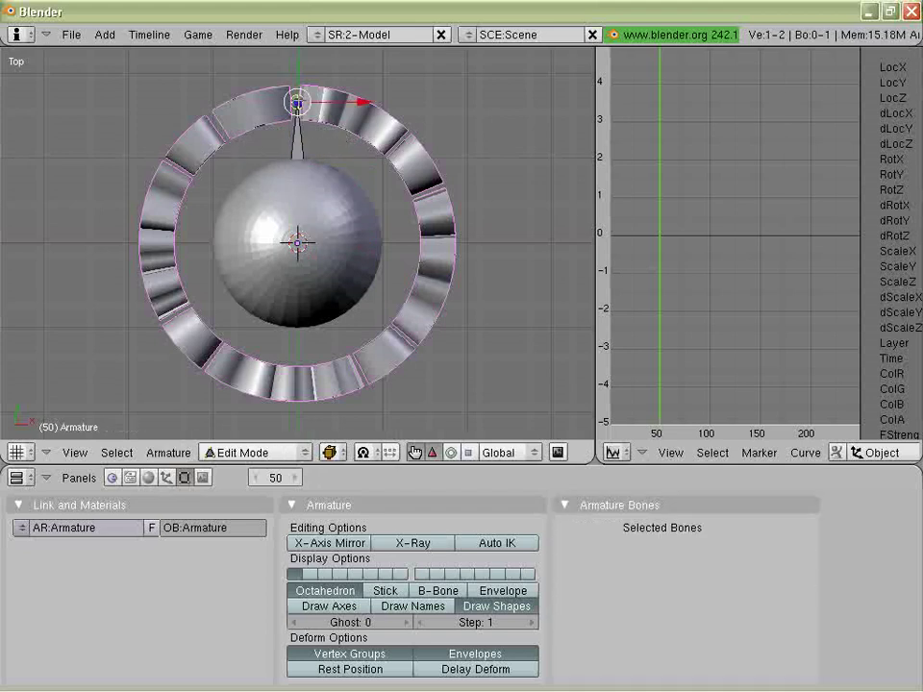
key("a")
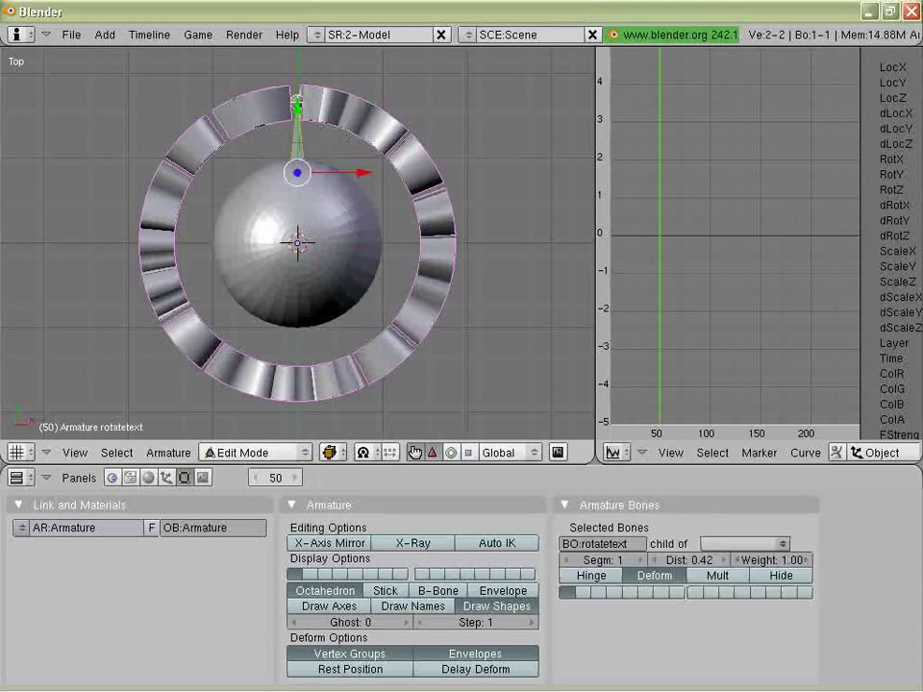
key("r")
key("Escape")
key("Tab")
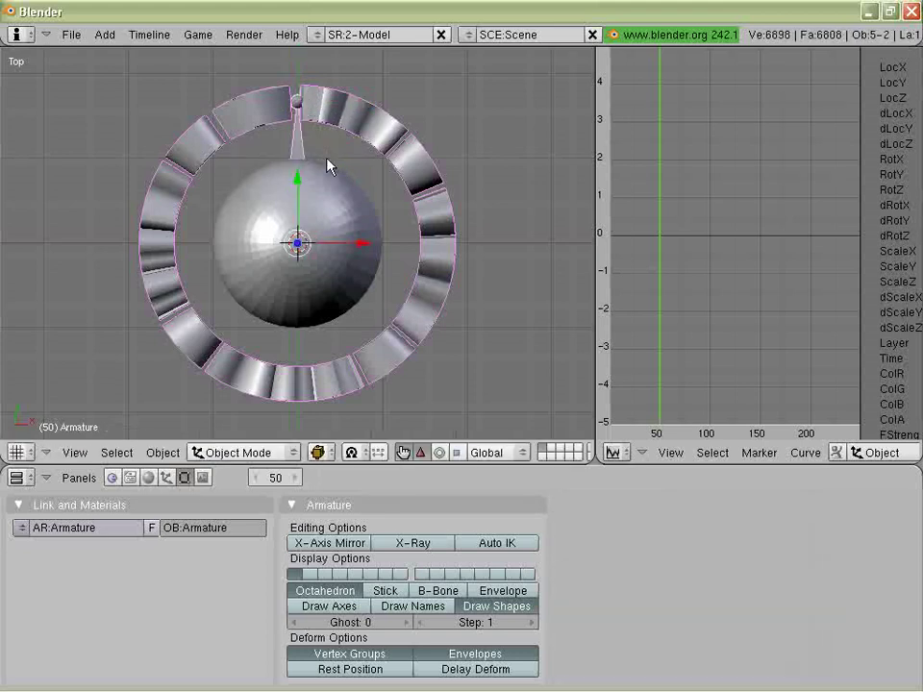
key("r")
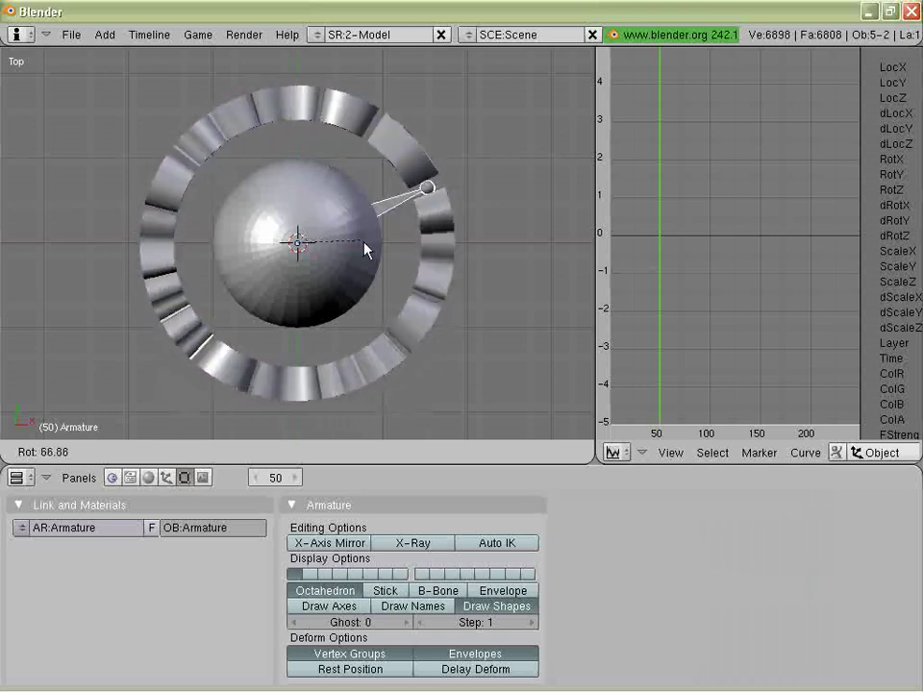